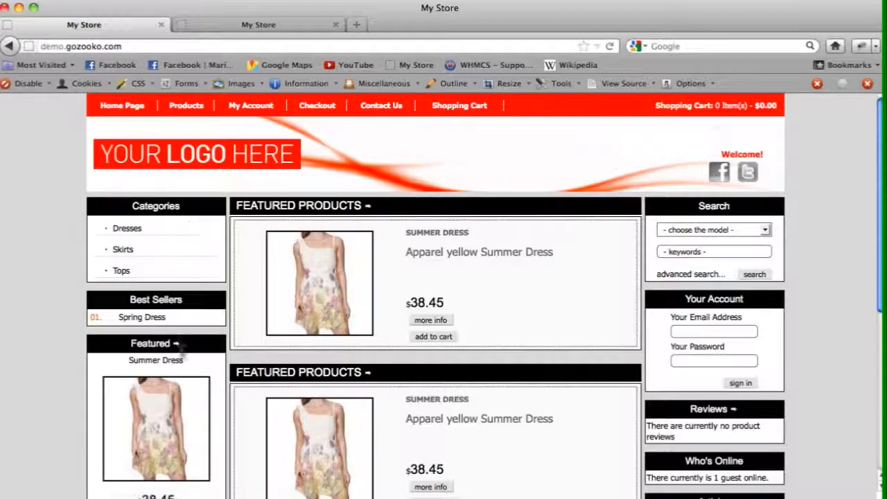
Open the template manager's Column Area settings and compare them with the column box headers on the storefront.
left_click(262, 25)
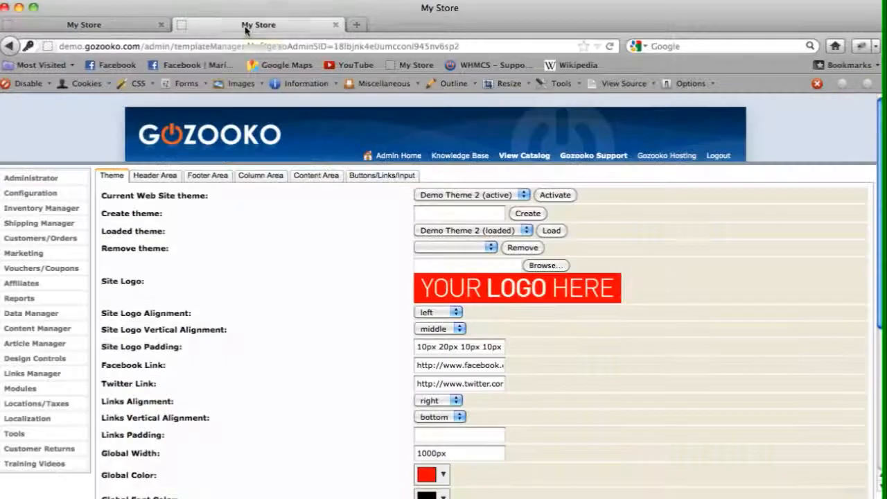
left_click(261, 176)
scroll(242, 305, "down", 2)
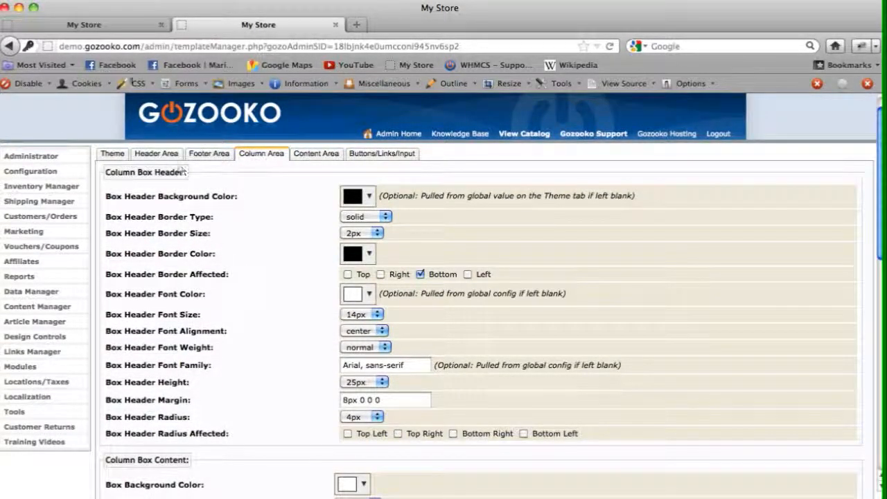
left_click(129, 24)
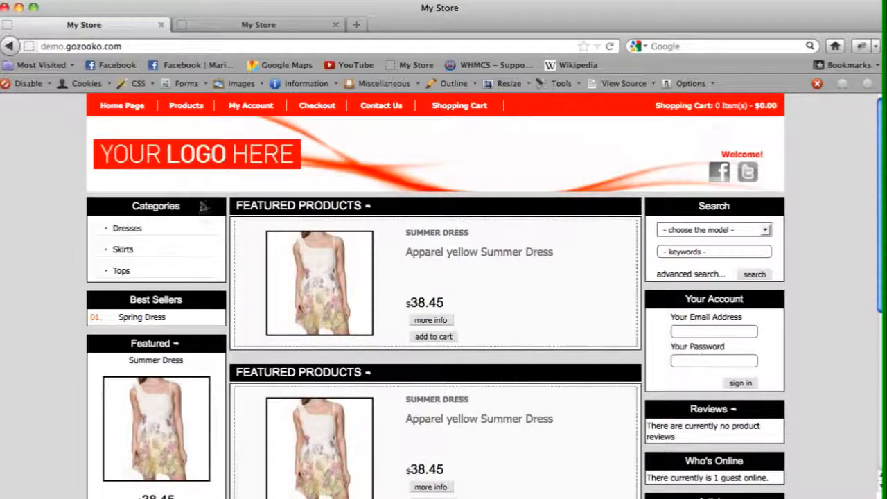
left_click(259, 24)
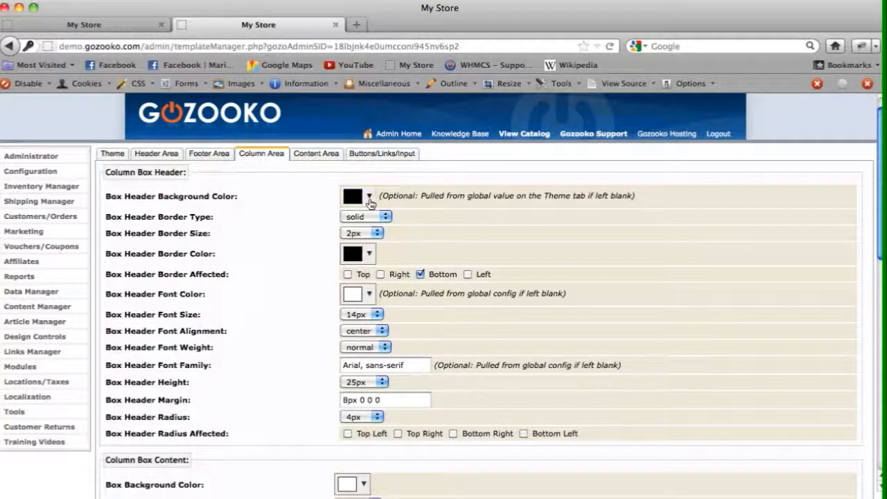
Clear the Box Header Background Color in the Column Box Header settings so it uses the global value.
left_click(370, 199)
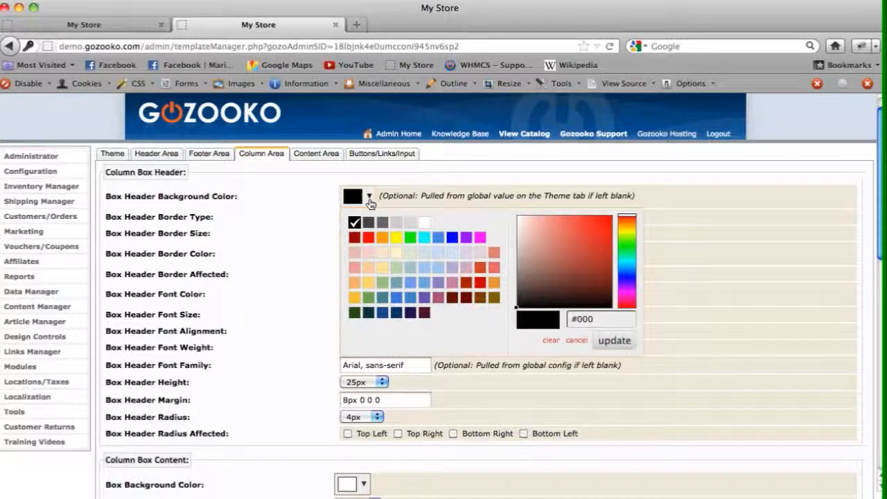
left_click(552, 341)
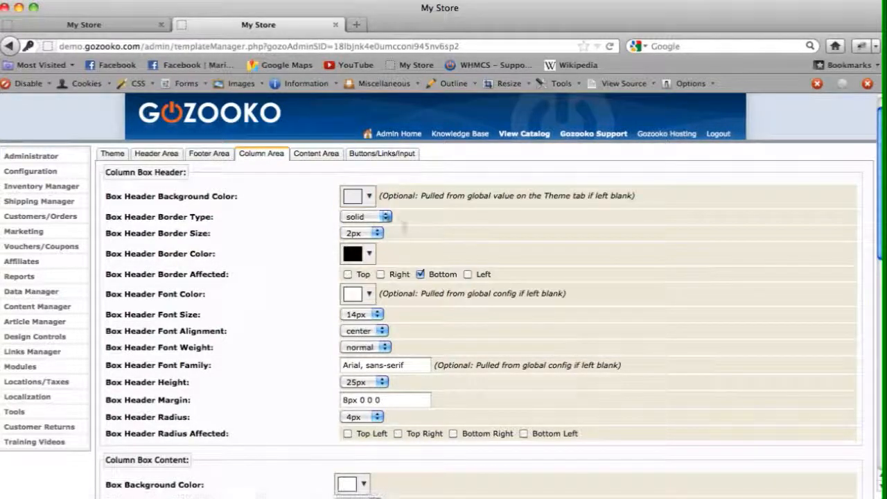
left_click_drag(426, 198, 509, 197)
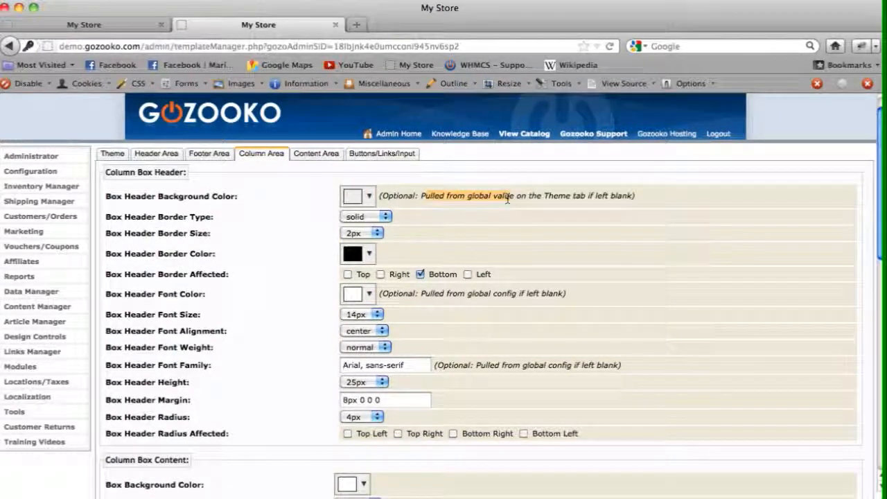
Check the Global Color in the Theme settings.
left_click(112, 154)
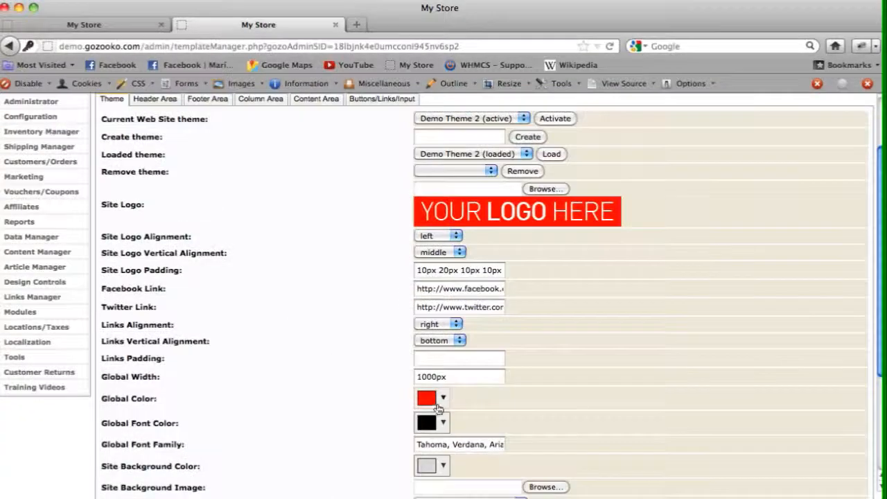
scroll(431, 380, "down", 1)
scroll(431, 380, "up", 1)
Save the Column Area settings and view the column box headers on the storefront.
left_click(260, 175)
scroll(644, 333, "down", 5)
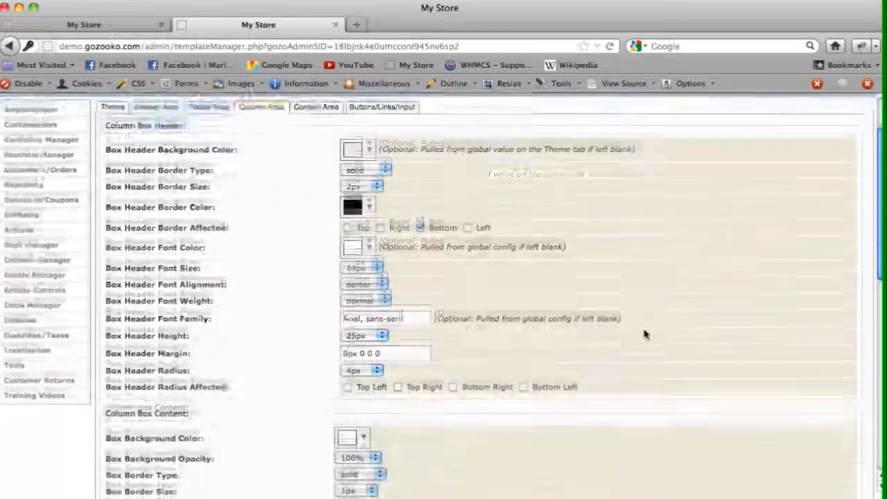
scroll(830, 475, "down", 5)
left_click(846, 414)
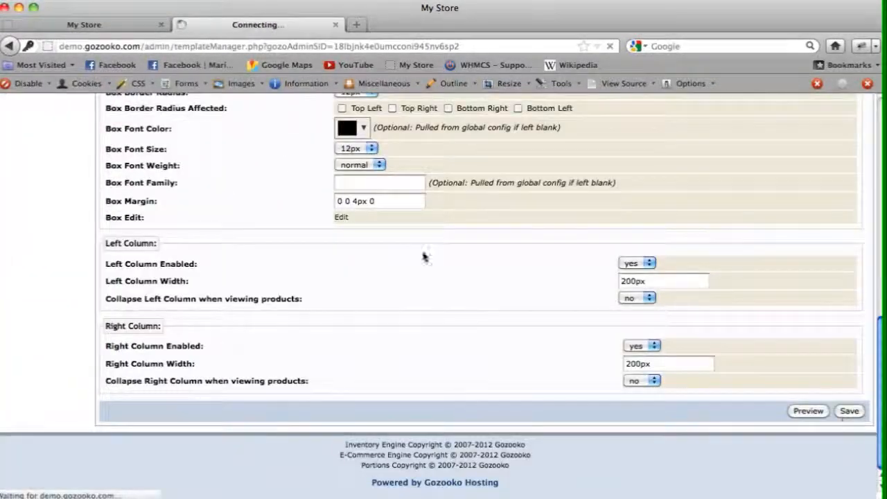
left_click(69, 28)
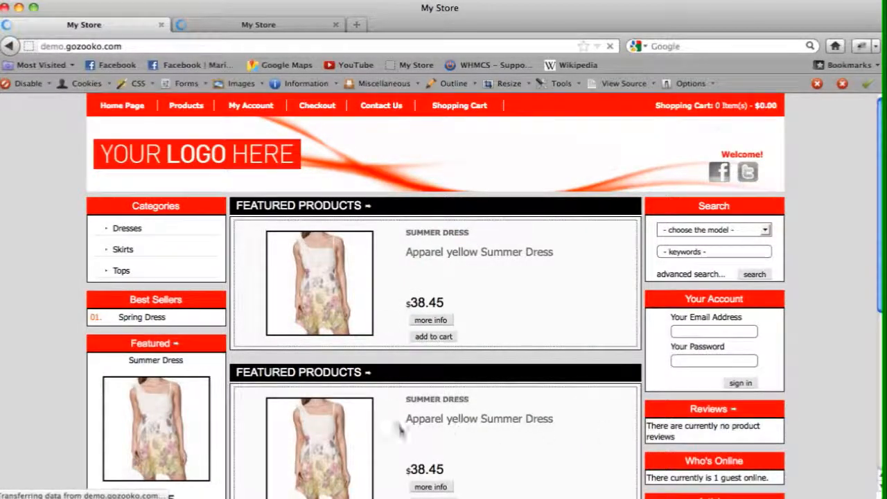
Return to the Column Area settings, review the border type options and choose solid as the Box Header Border Type.
left_click(257, 26)
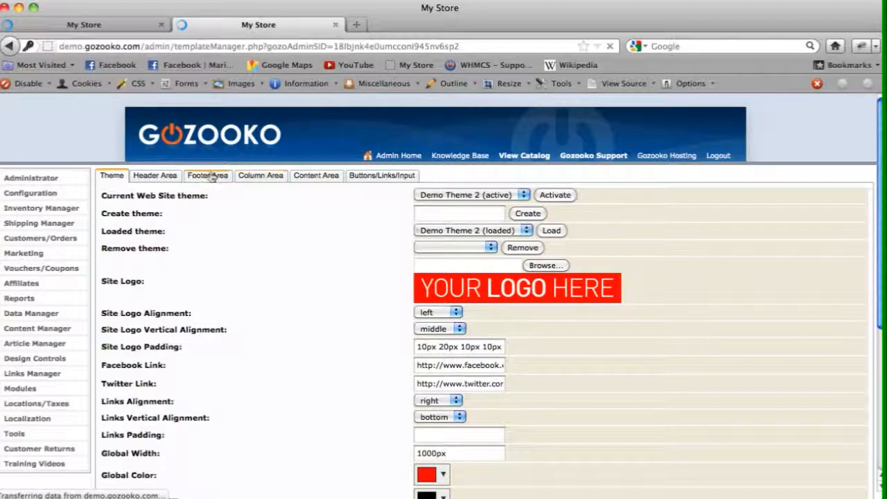
left_click(278, 178)
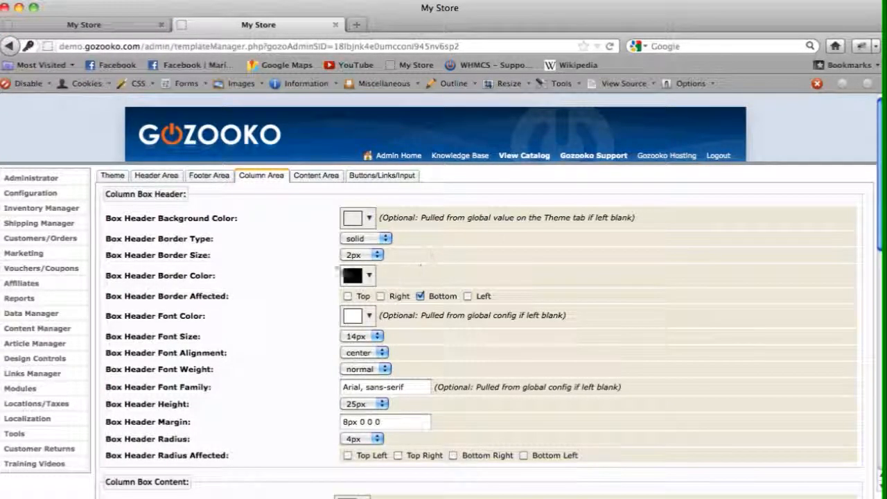
left_click(370, 218)
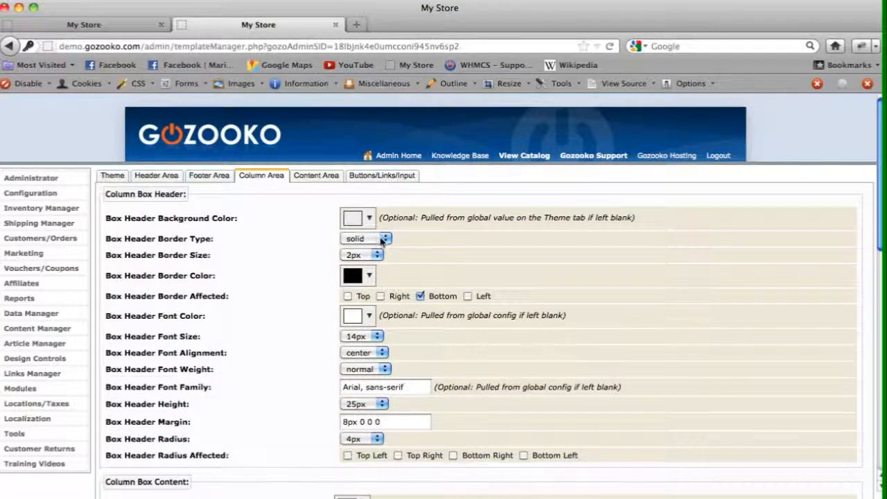
left_click(376, 238)
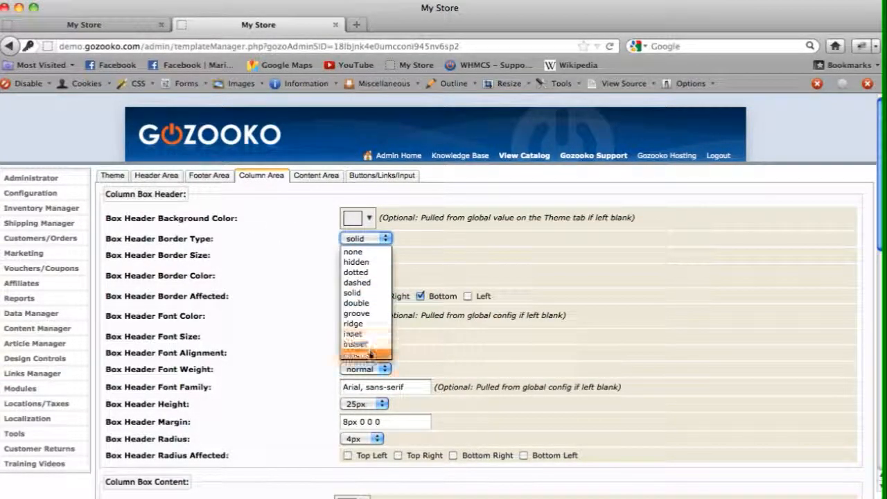
left_click(377, 293)
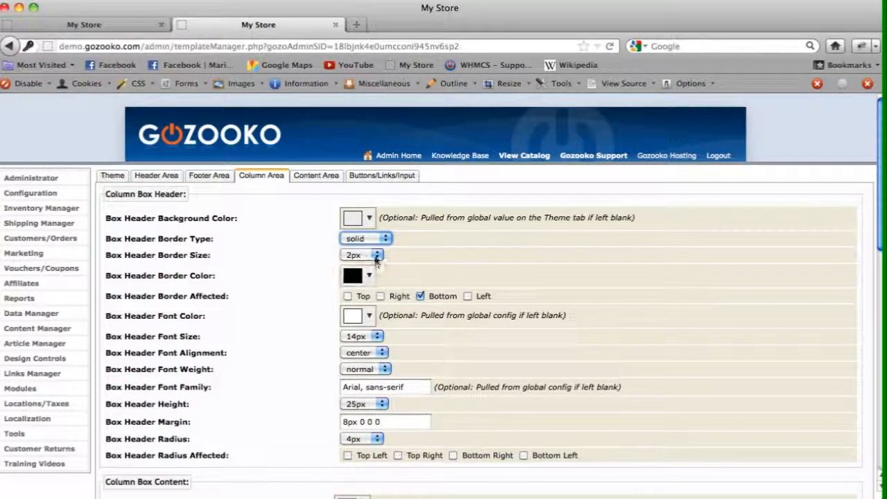
Set the Box Header Border Color to light pink and enable the header border for the top, right and left sides too.
left_click(367, 277)
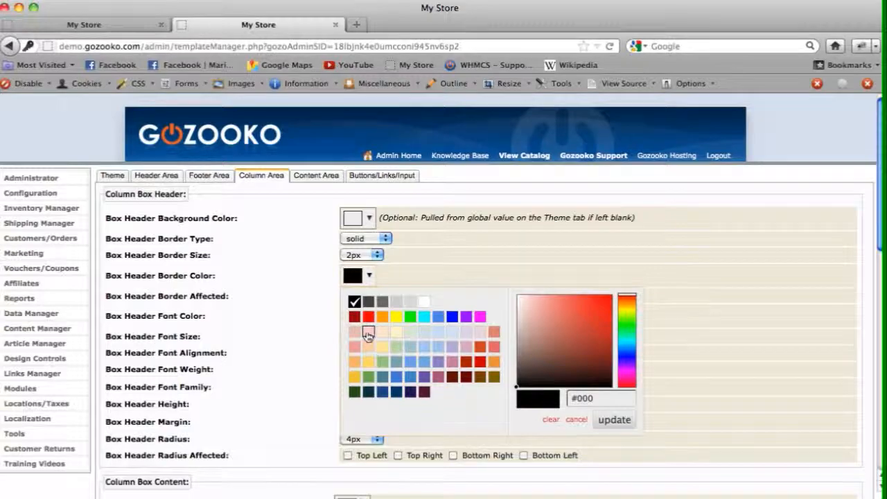
left_click(368, 333)
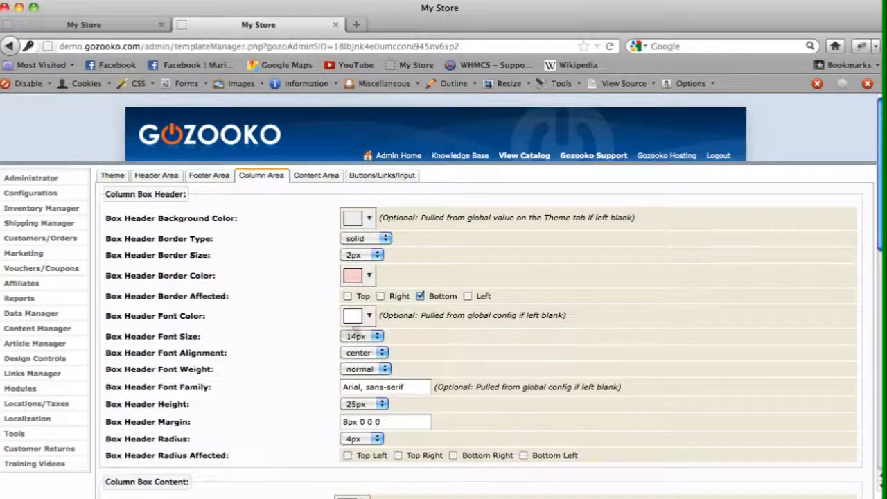
left_click(347, 296)
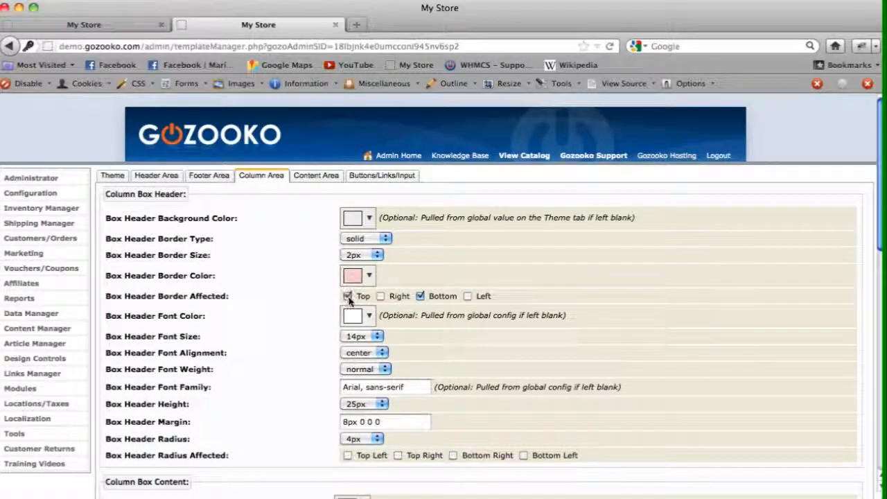
left_click(383, 296)
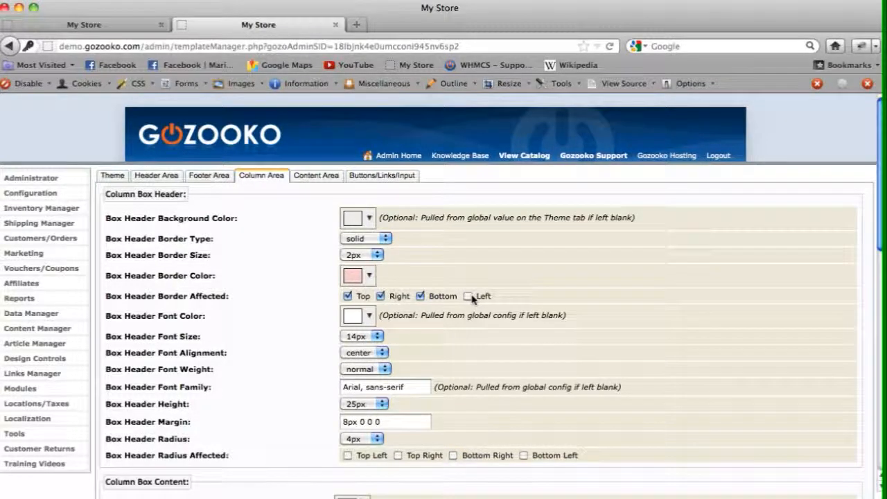
Look at the column header titles on the storefront and clear the Box Header Font Color.
scroll(721, 303, "down", 3)
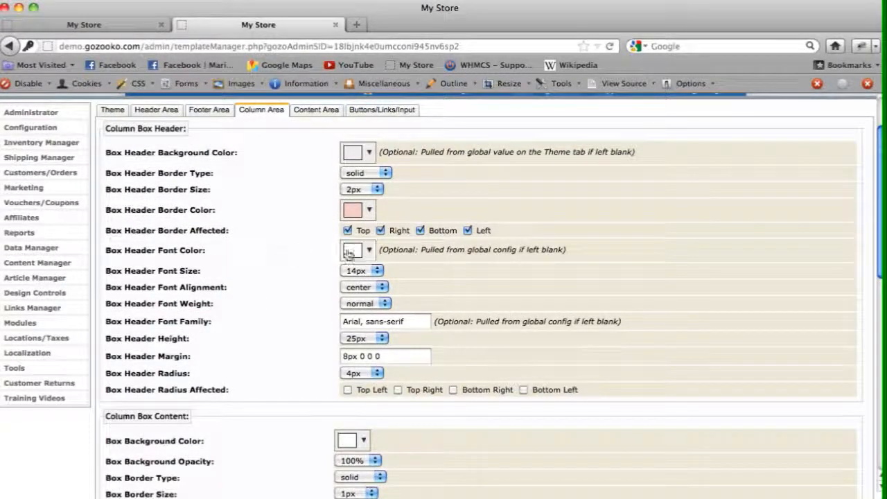
left_click(83, 24)
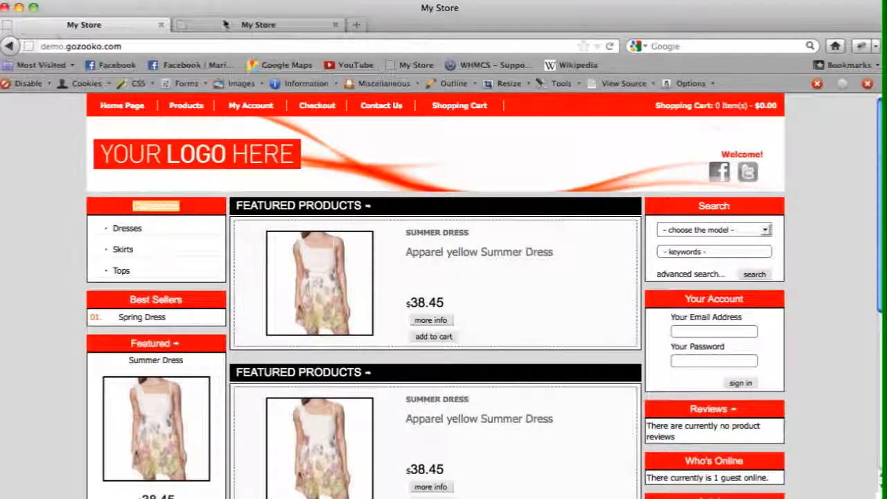
key("ctrl+Tab")
left_click(367, 250)
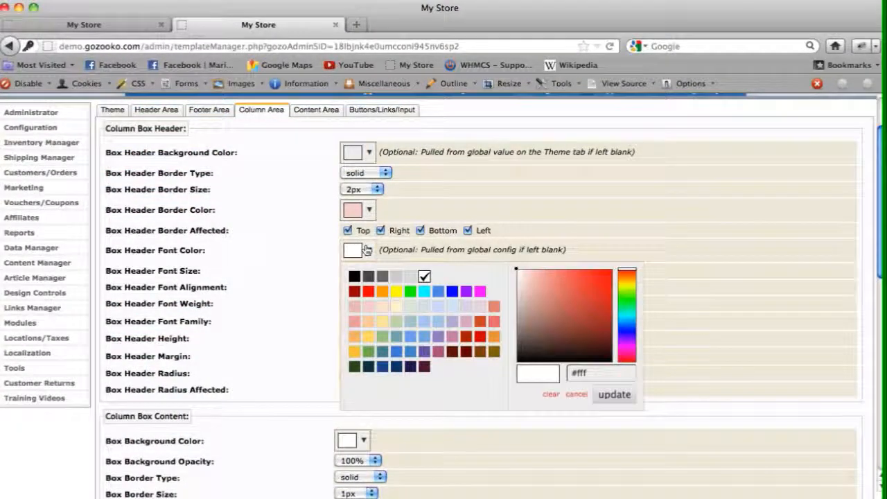
left_click(551, 396)
Check the Global Font Color and Global Font Family in the Theme settings.
scroll(291, 256, "up", 1)
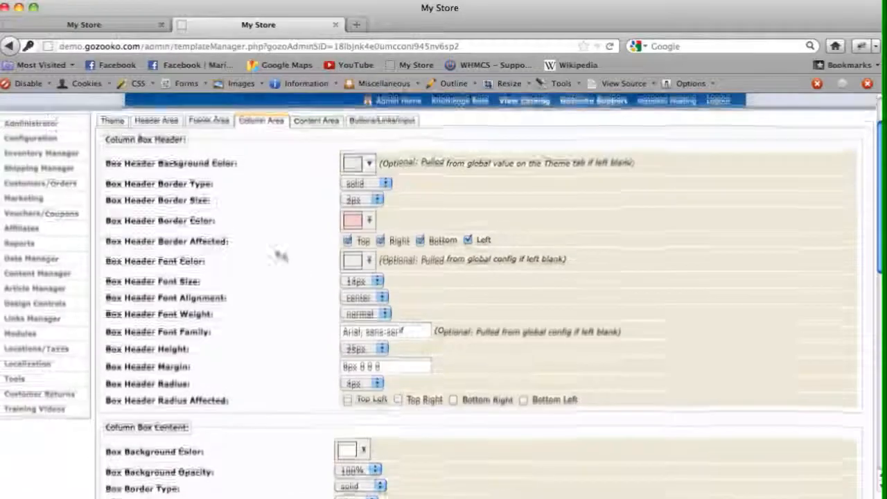
left_click(113, 126)
scroll(305, 273, "down", 2)
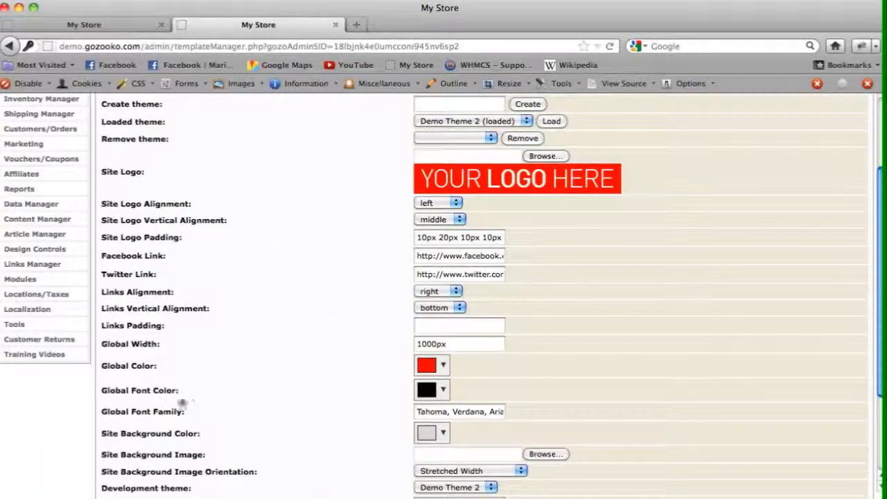
scroll(438, 394, "up", 3)
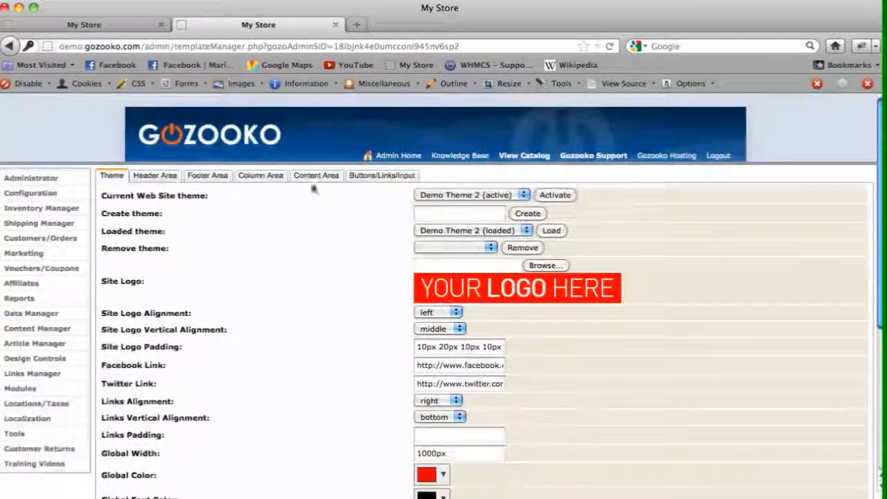
Reopen the Column Area settings and pick white (#fff) for the Box Header Font Color.
left_click(261, 175)
left_click(369, 316)
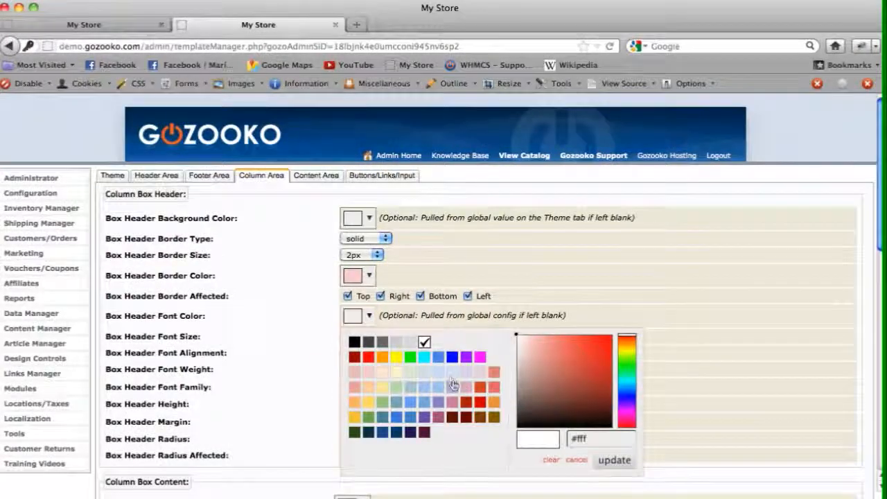
left_click(424, 342)
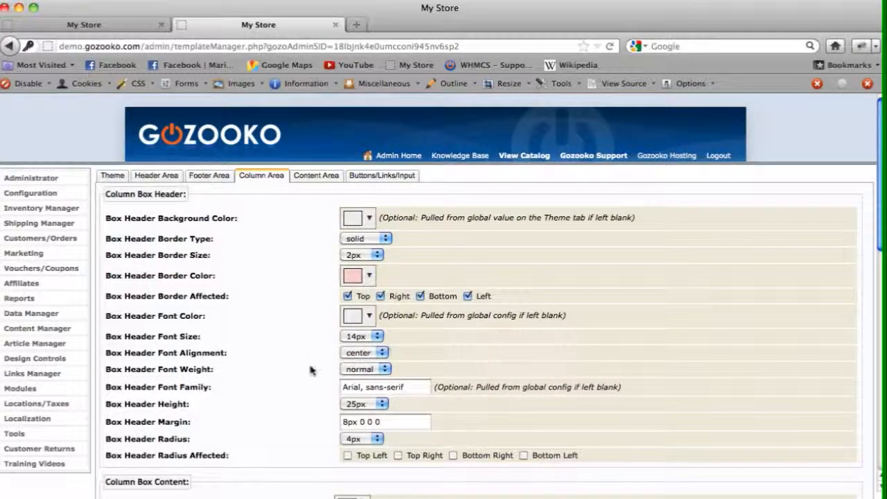
Review the box header's font size, font family and height settings, and check the column headers on the storefront.
left_click(378, 337)
left_click(378, 337)
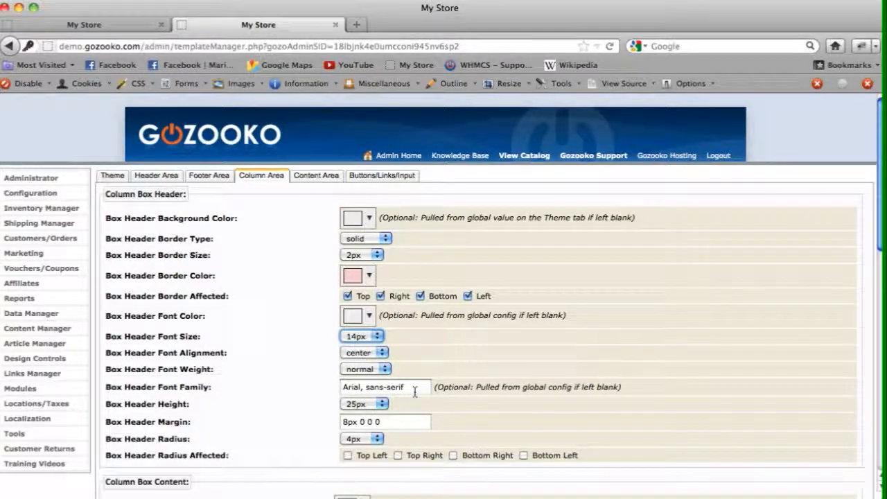
left_click_drag(416, 389, 334, 389)
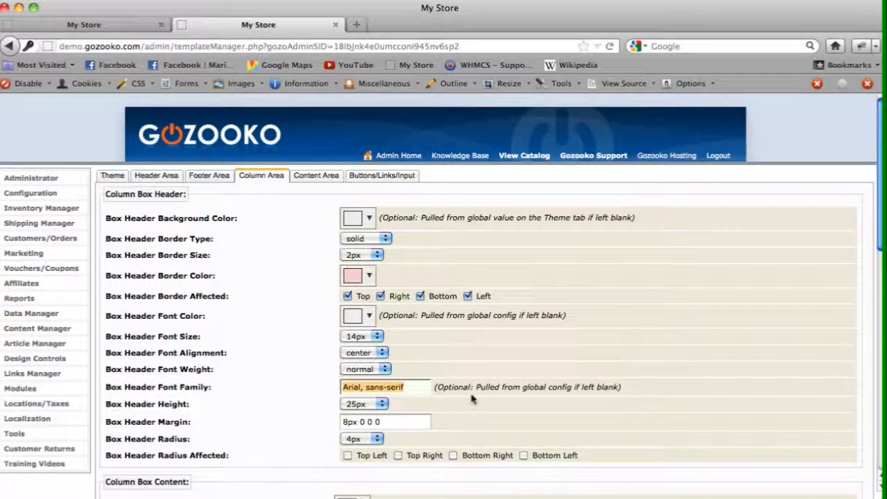
scroll(415, 413, "down", 3)
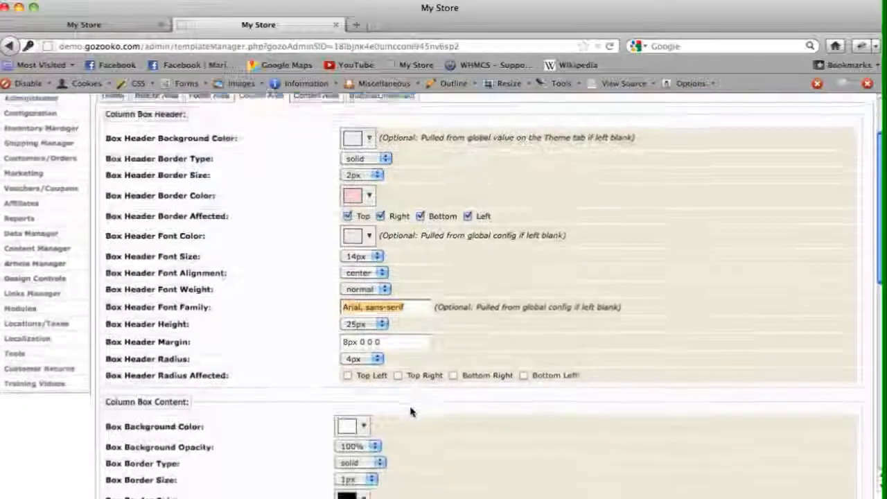
scroll(410, 412, "down", 3)
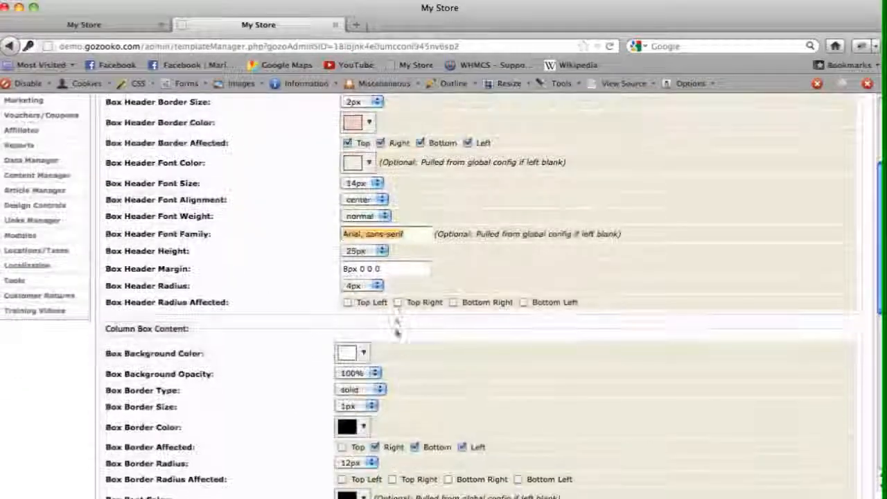
left_click(384, 254)
left_click(383, 255)
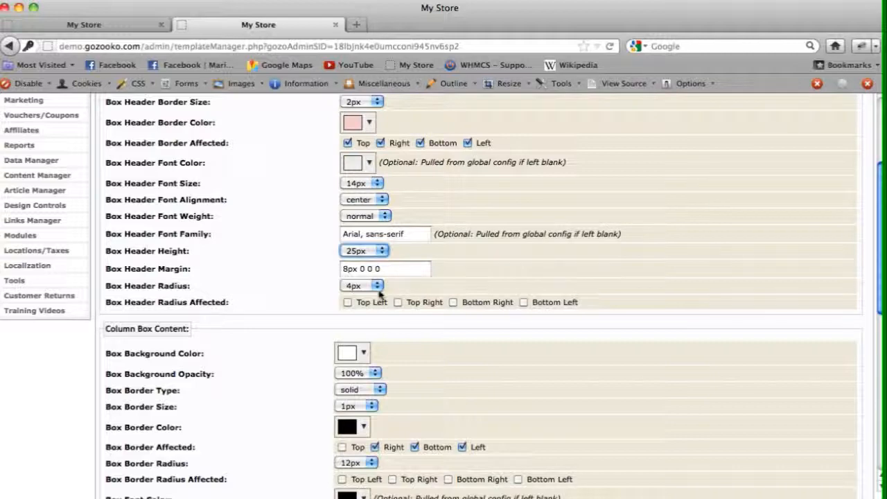
left_click(115, 25)
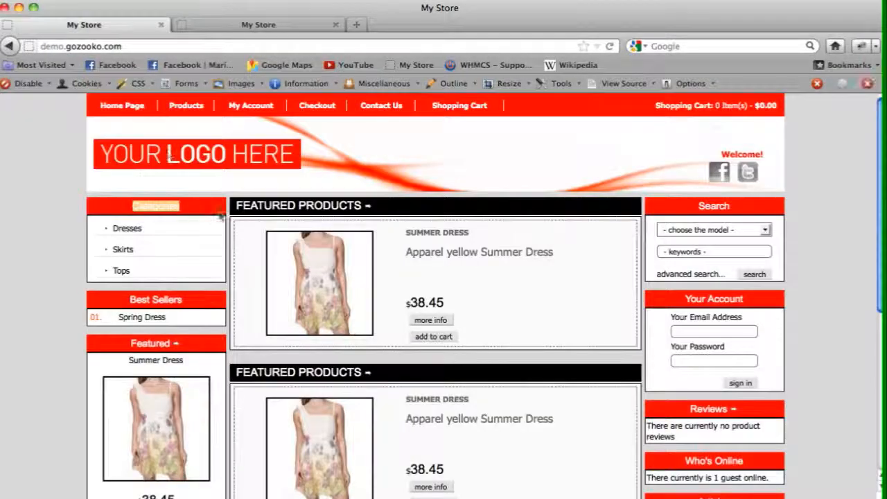
left_click(255, 26)
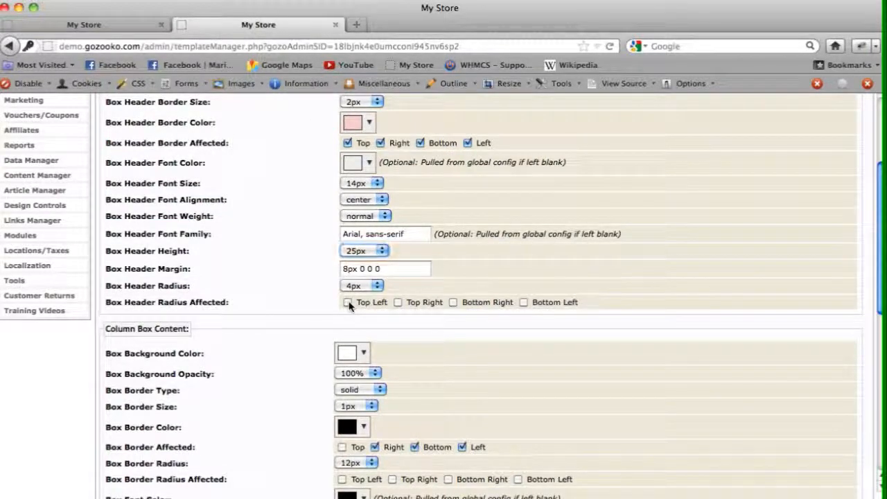
Set the Box Header Radius to 6px for the top left and top right corners, save, and refresh the storefront.
left_click(362, 285)
left_click(354, 359)
scroll(362, 367, "down", 10)
left_click(848, 412)
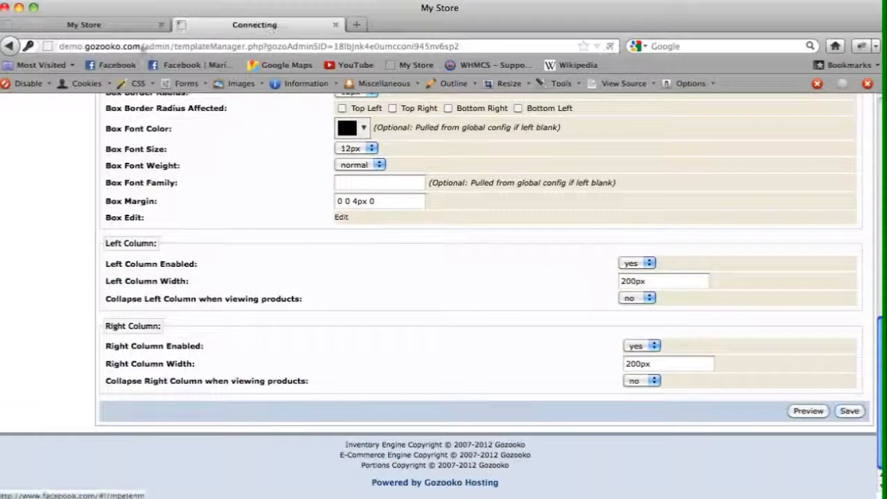
left_click(128, 29)
key("super+r")
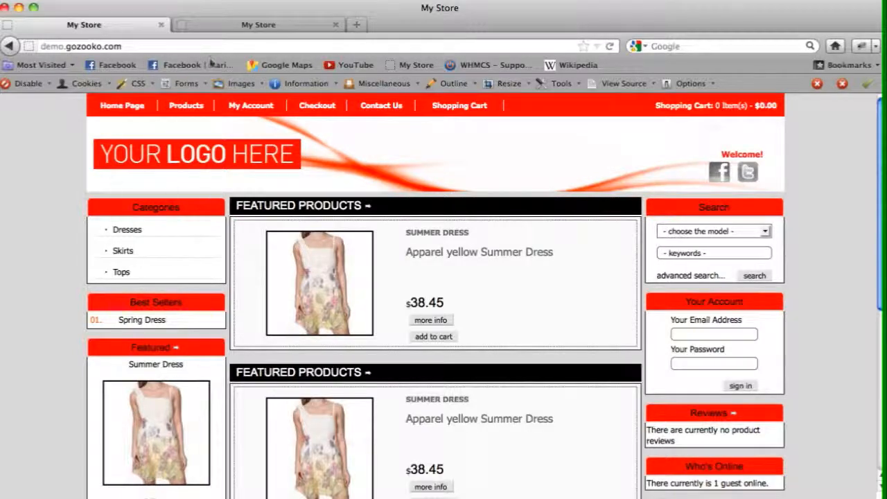
Change the Box Header Border Color to black in the Column Area settings, save, and refresh the storefront.
left_click(229, 25)
left_click(257, 175)
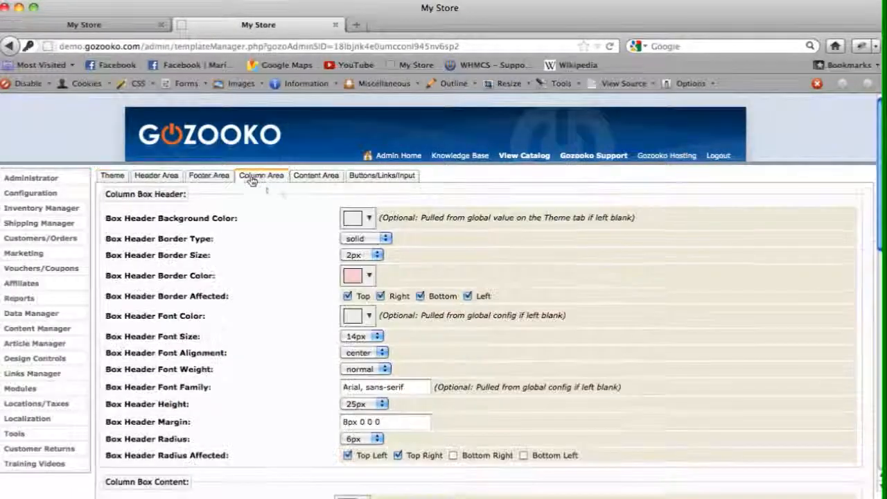
left_click(357, 276)
left_click(352, 304)
scroll(576, 298, "down", 10)
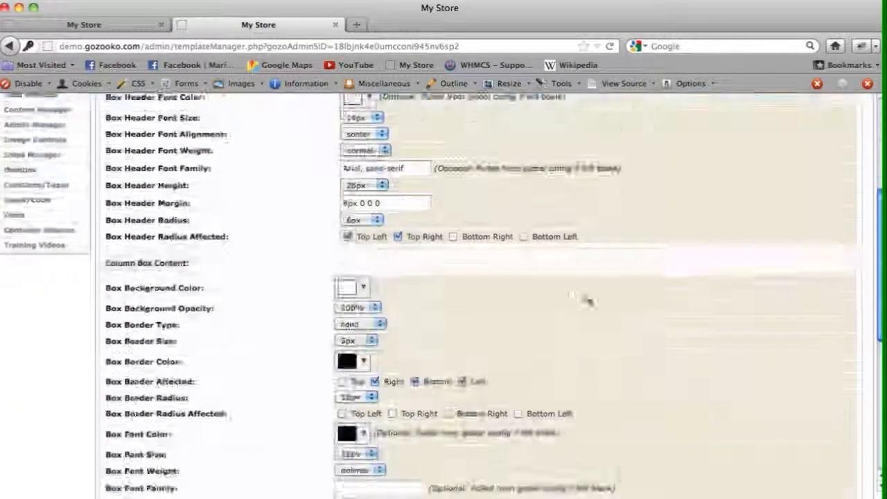
left_click(853, 412)
left_click(87, 26)
key("super+r")
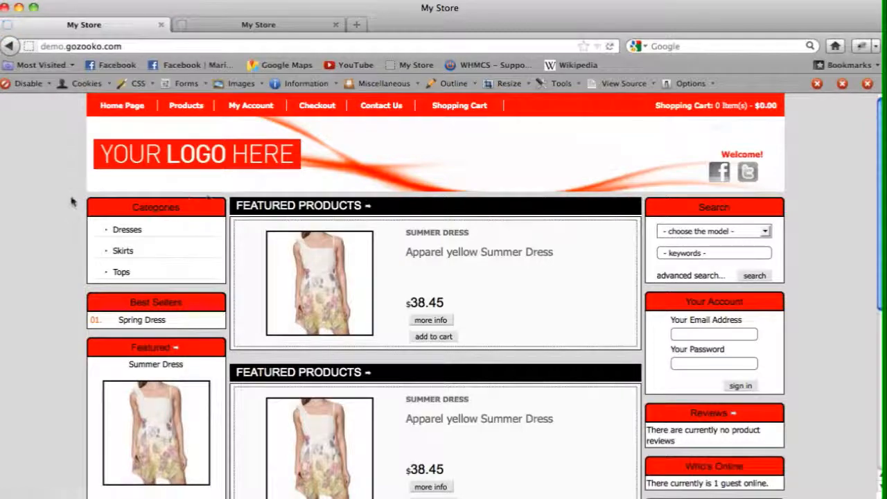
Reopen the Column Area settings and look at the column box contents on the storefront.
left_click(223, 30)
left_click(252, 173)
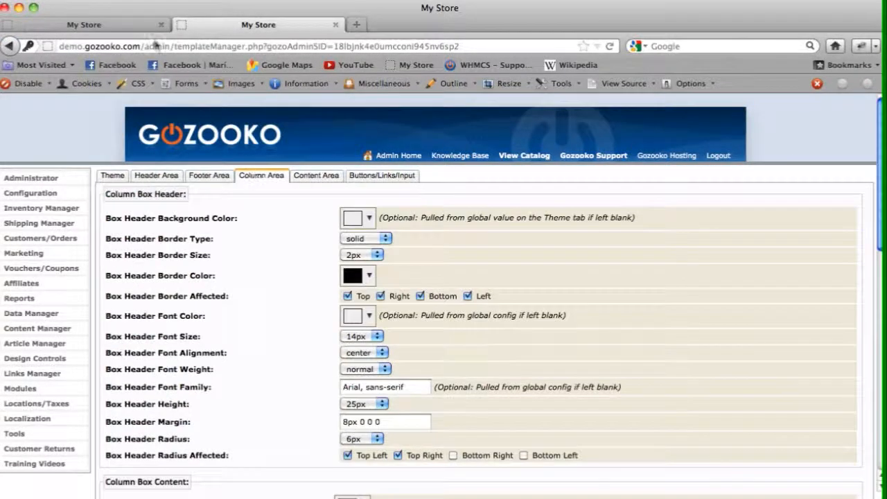
key("ctrl+Tab")
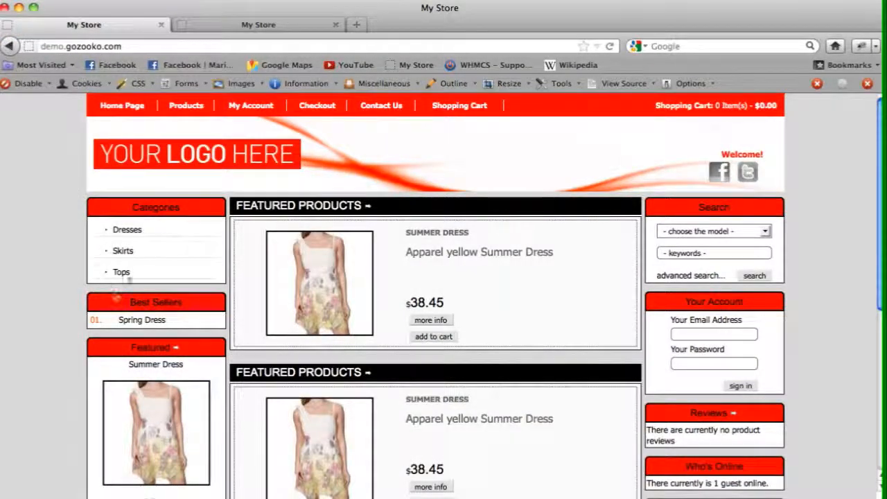
Set the Column Box Content background color to red with 40% opacity.
left_click(235, 26)
scroll(345, 206, "down", 1)
scroll(345, 205, "down", 10)
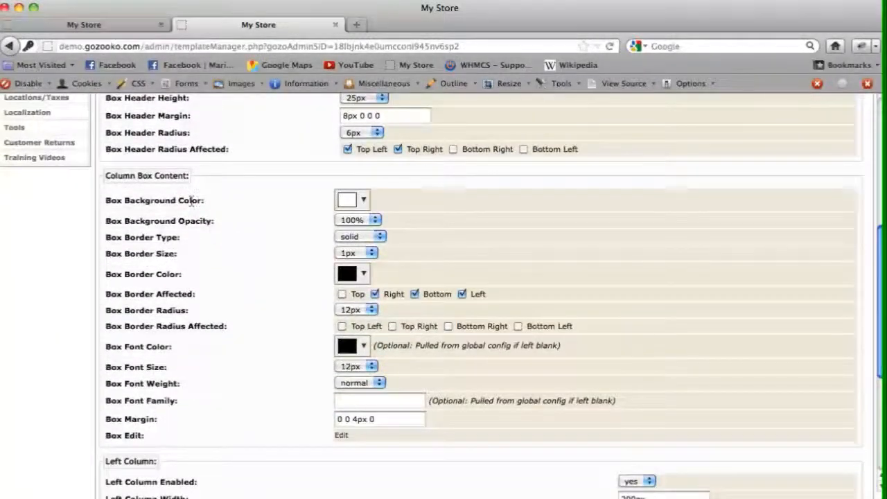
left_click(364, 201)
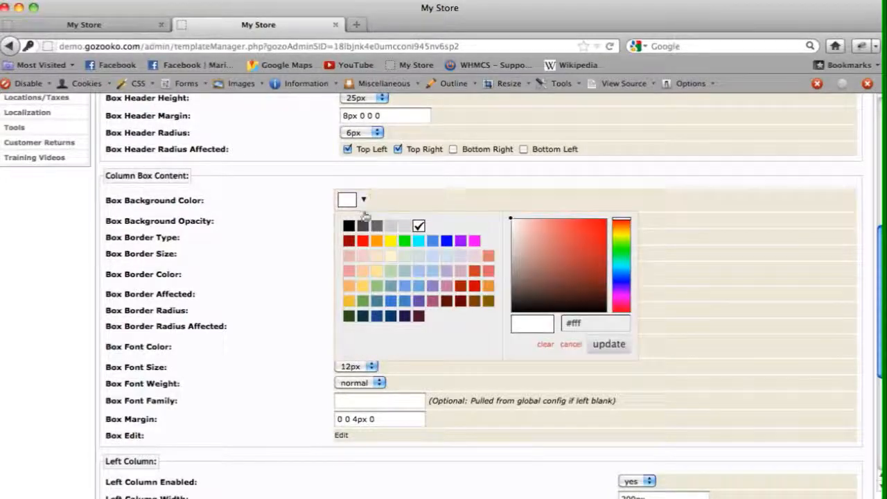
left_click(364, 240)
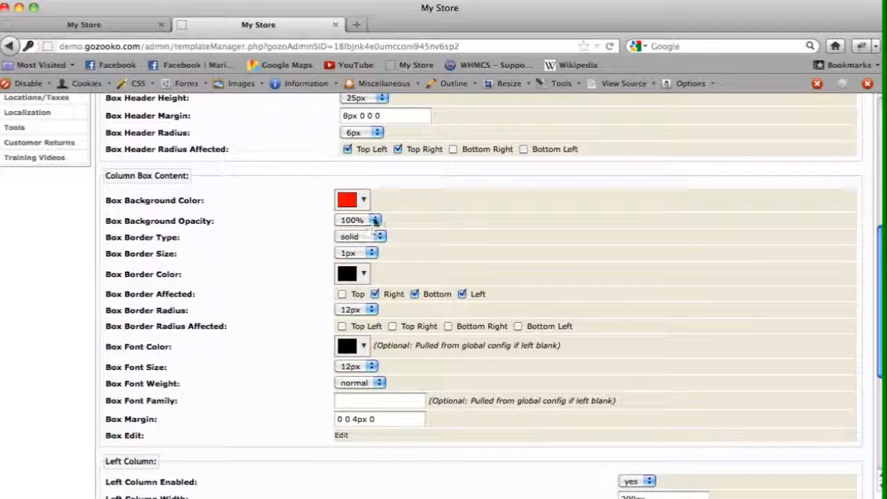
left_click(375, 220)
scroll(340, 315, "down", 15)
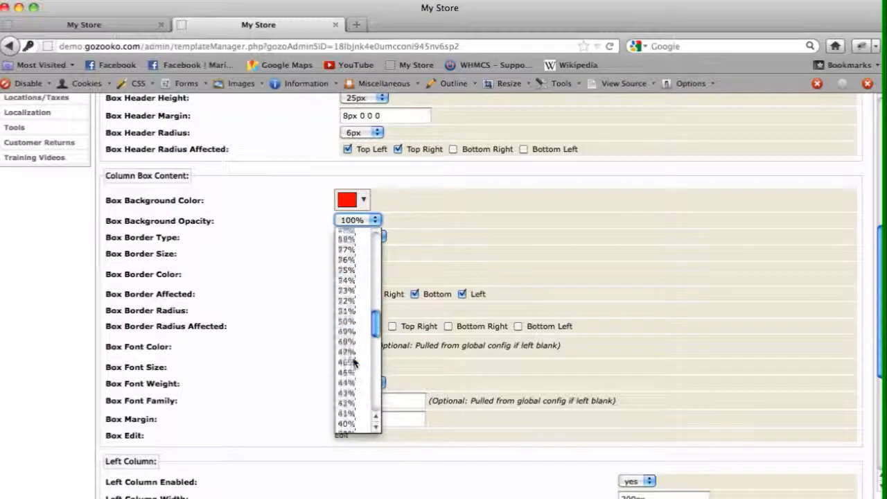
left_click(352, 314)
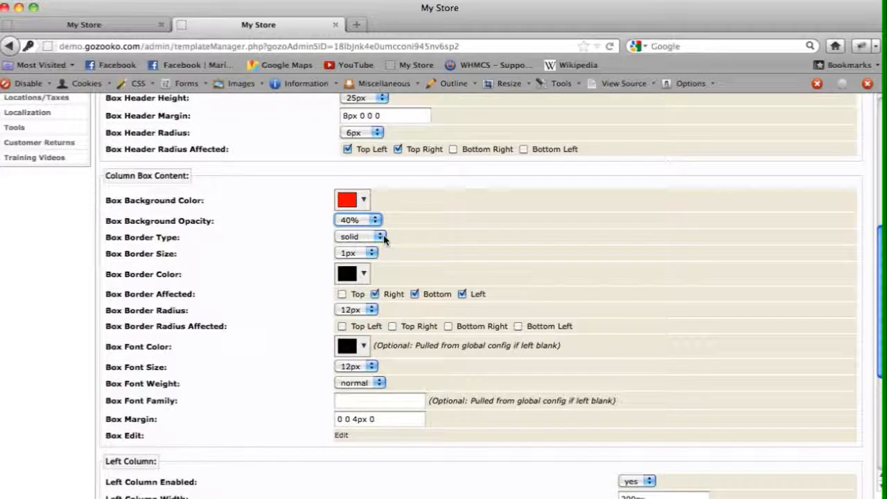
Give the column box content a 3px dotted border on the bottom side only.
left_click(374, 254)
left_click(347, 305)
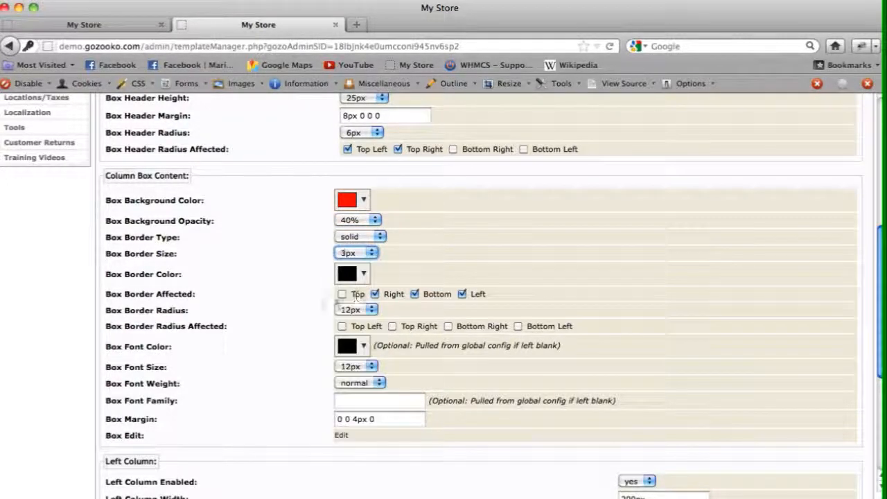
left_click(378, 237)
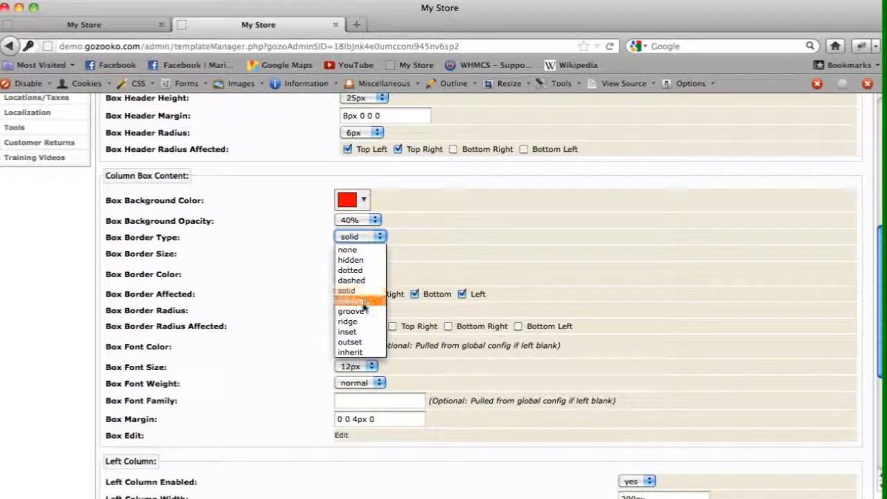
left_click(381, 271)
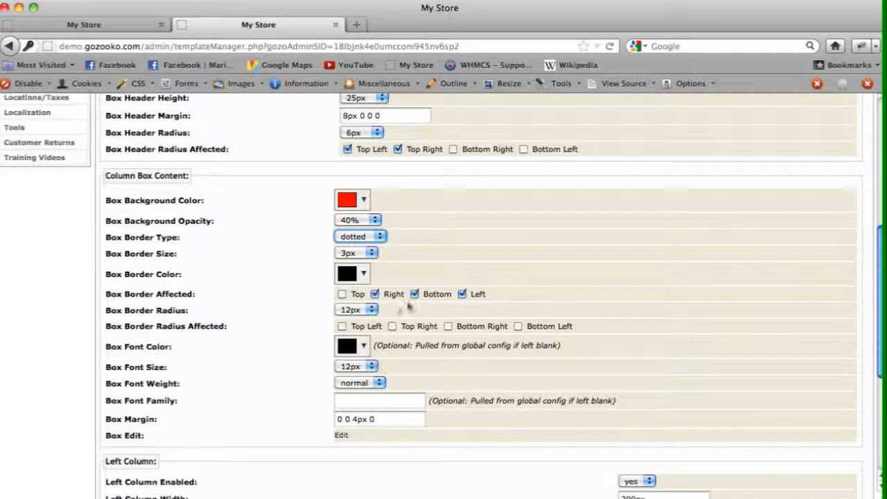
left_click(463, 295)
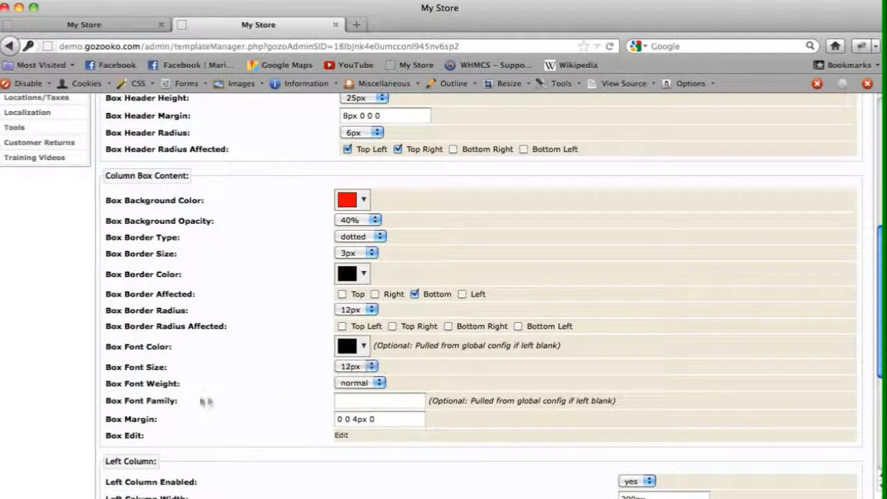
Set the Box Font Color of the column box content to red, save the settings, and view the storefront.
left_click(363, 346)
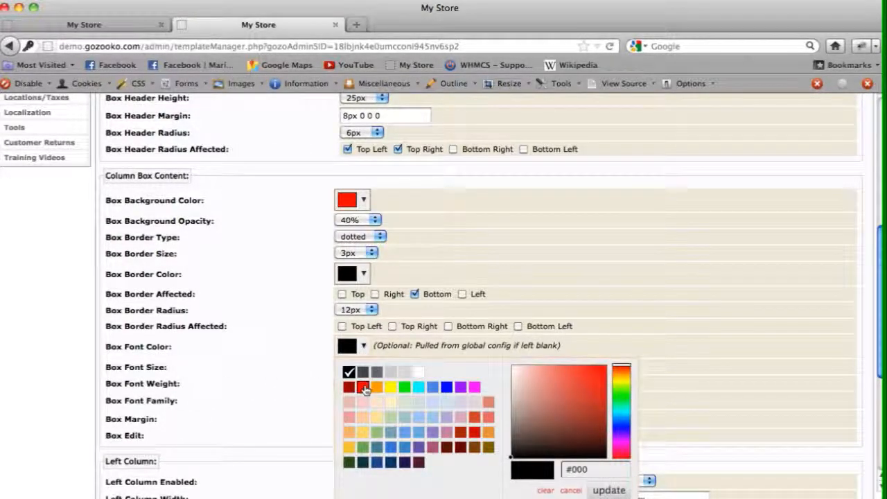
left_click(362, 387)
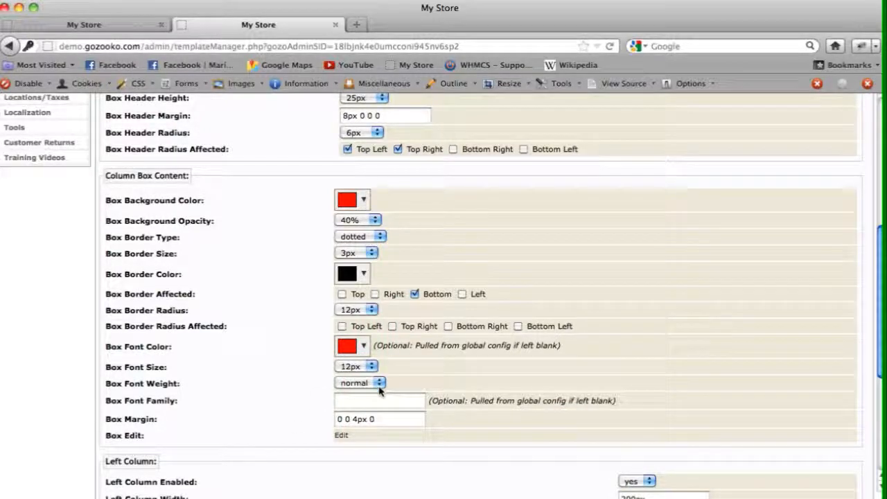
scroll(382, 392, "down", 5)
left_click(845, 413)
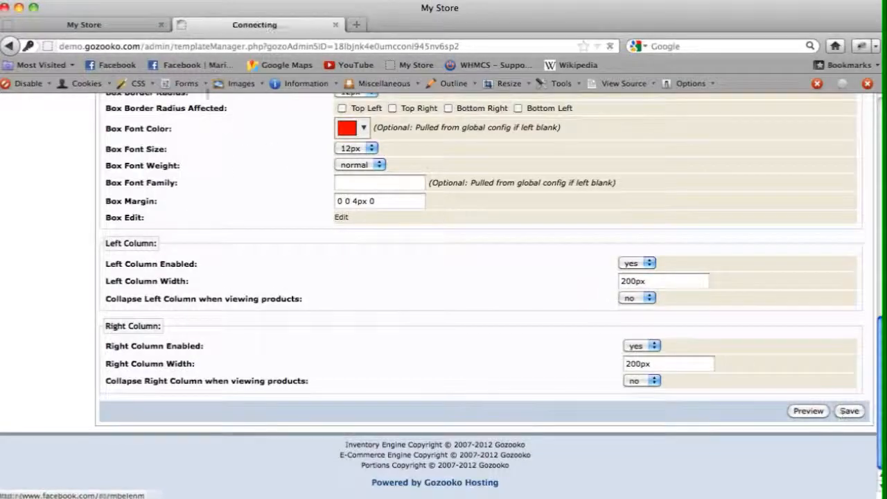
left_click(135, 26)
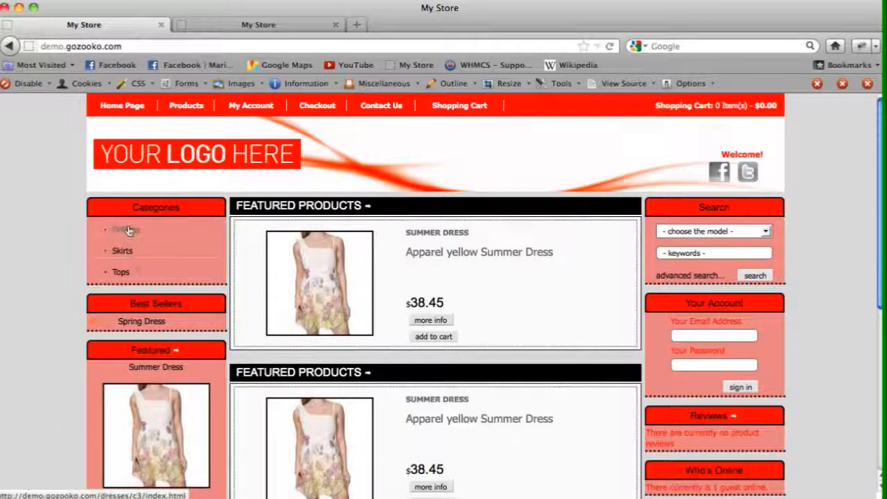
Compare the Column Box Content settings with the storefront's columns, examining the category links and the Your Account field labels.
left_click(258, 25)
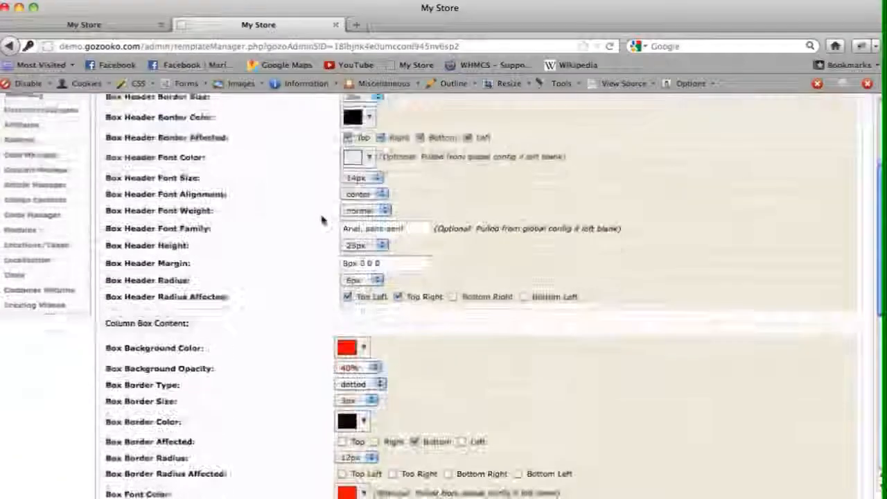
scroll(322, 221, "down", 3)
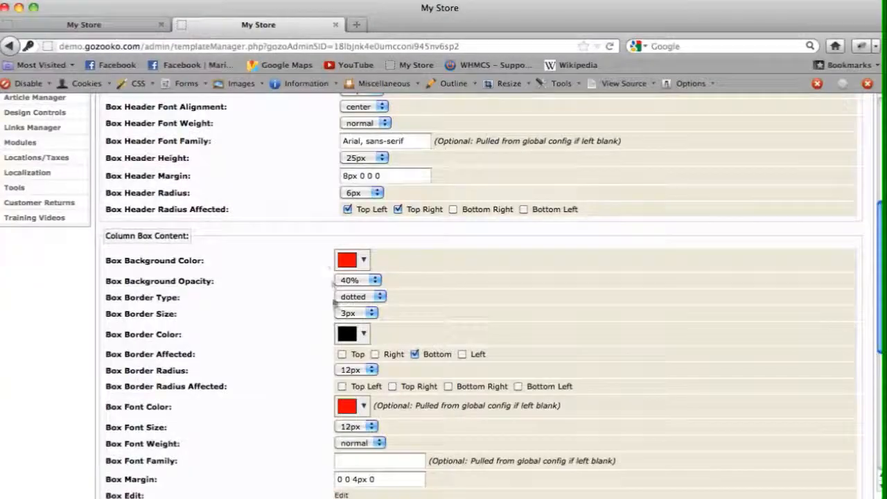
left_click(84, 24)
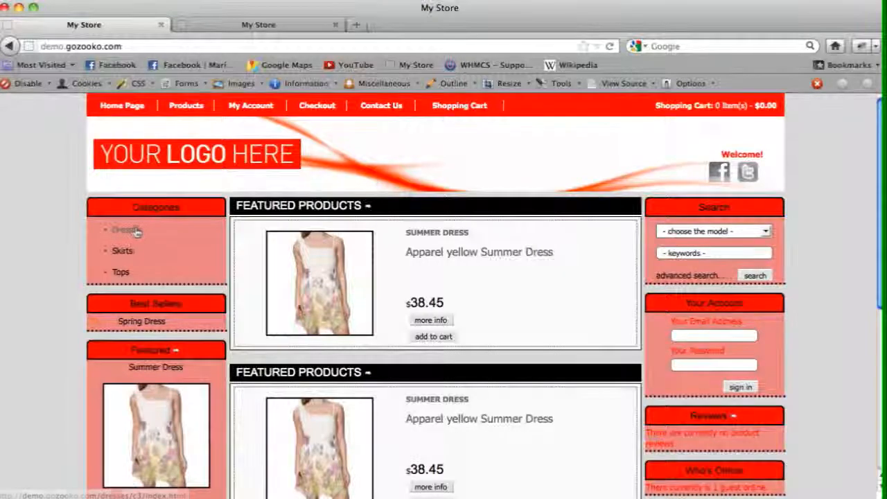
left_click(218, 25)
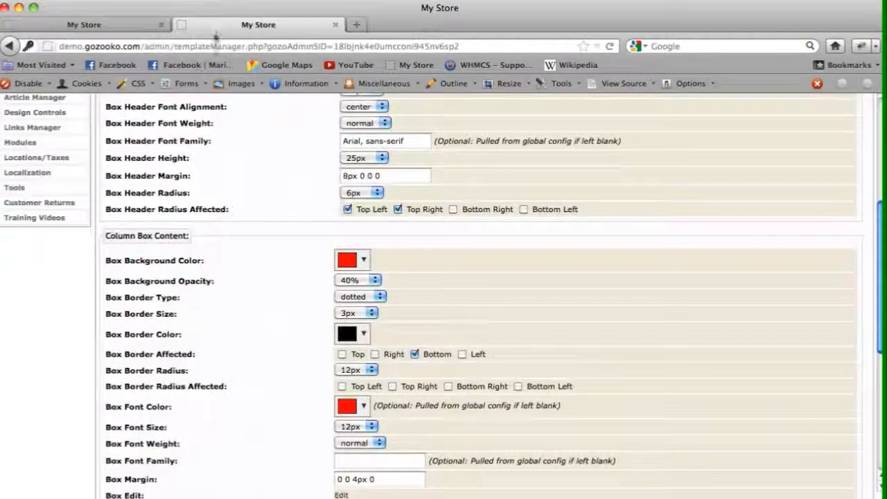
scroll(247, 174, "up", 7)
scroll(250, 186, "up", 1)
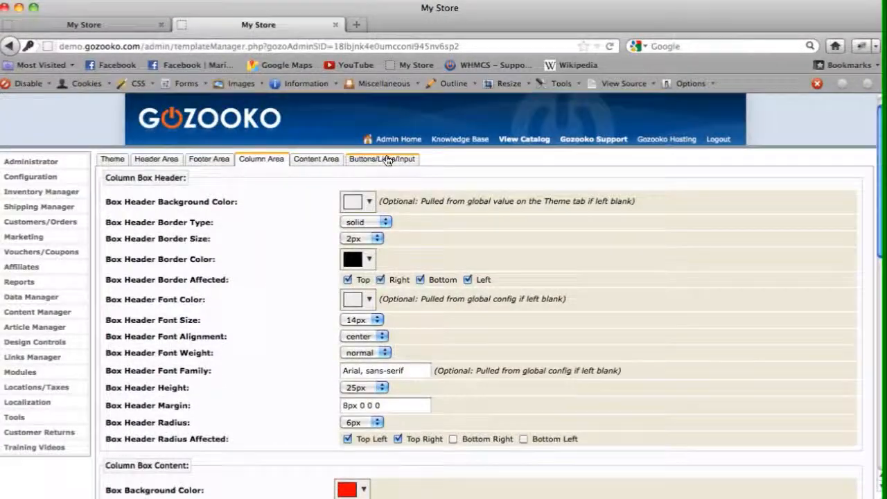
scroll(378, 180, "down", 4)
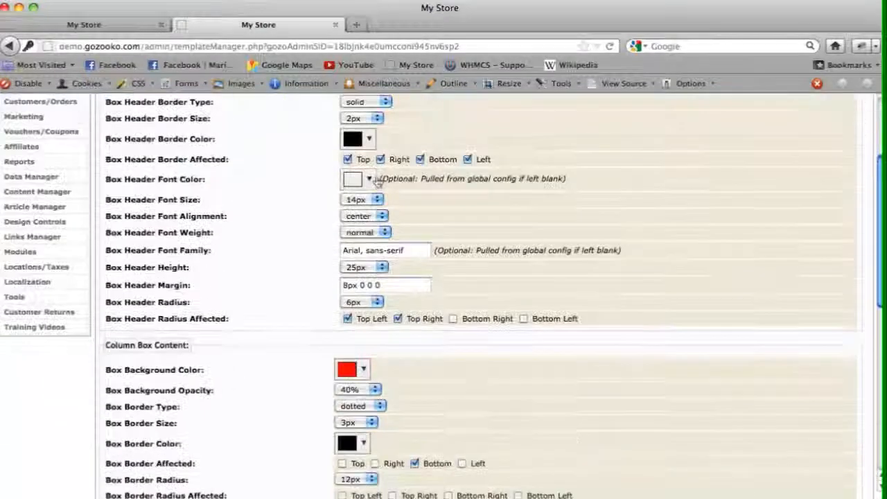
scroll(361, 291, "down", 2)
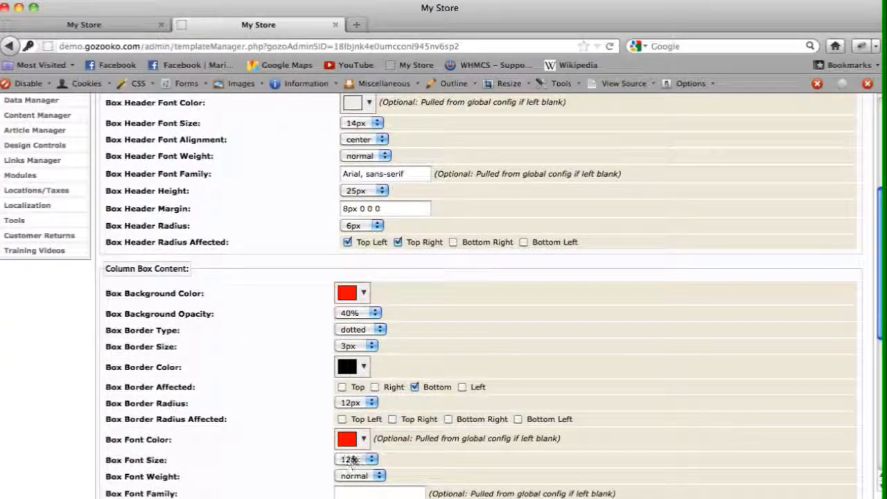
left_click(100, 30)
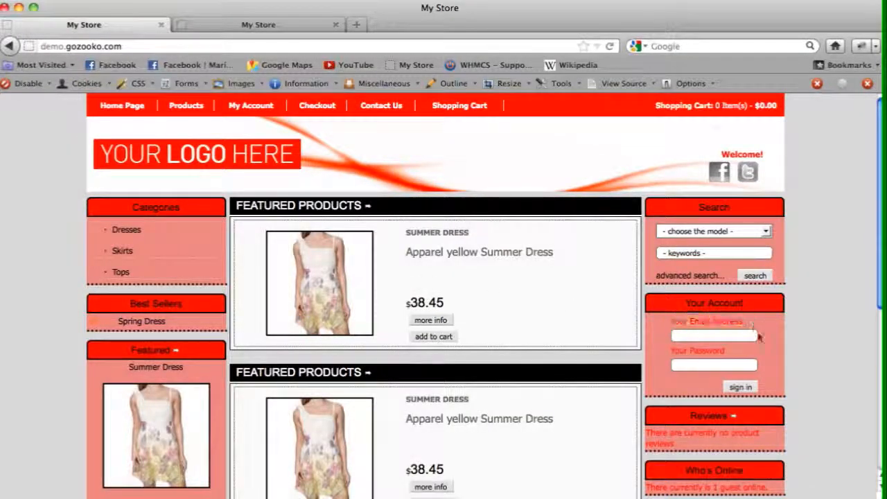
left_click_drag(728, 354, 657, 352)
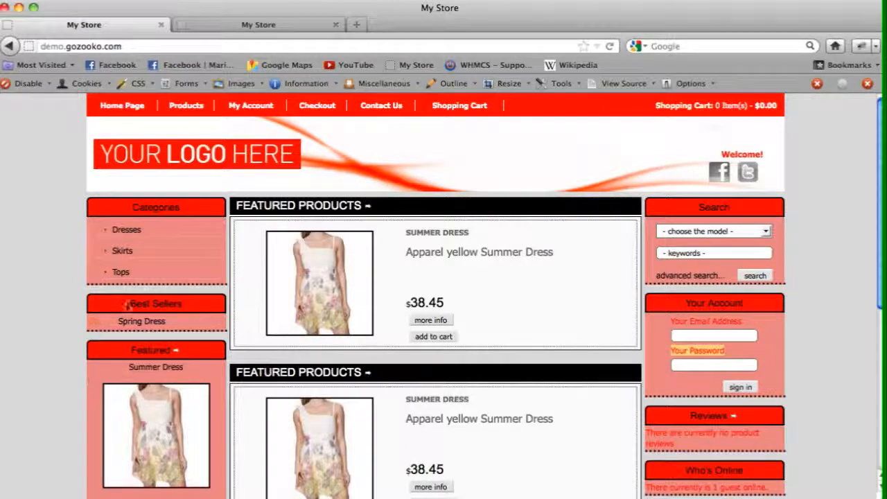
Change the Box Font Color of the column box content to black, save the settings, and return to the storefront.
left_click(236, 27)
scroll(394, 149, "up", 5)
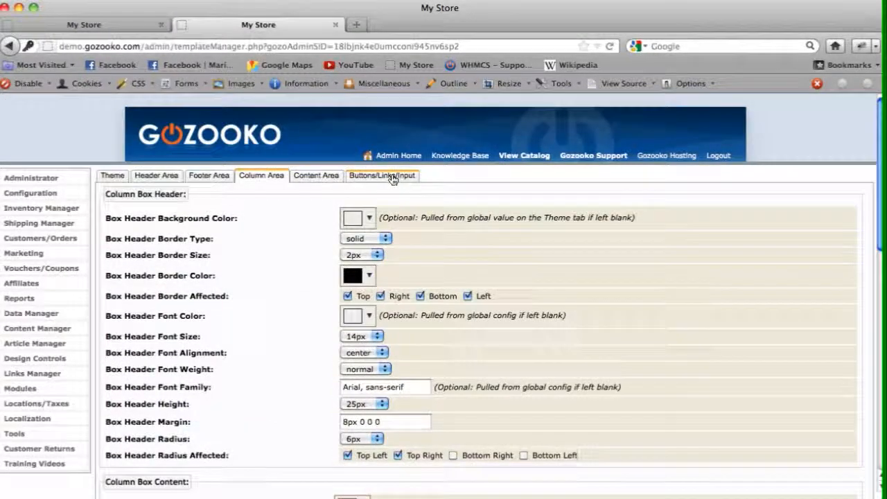
scroll(277, 204, "down", 7)
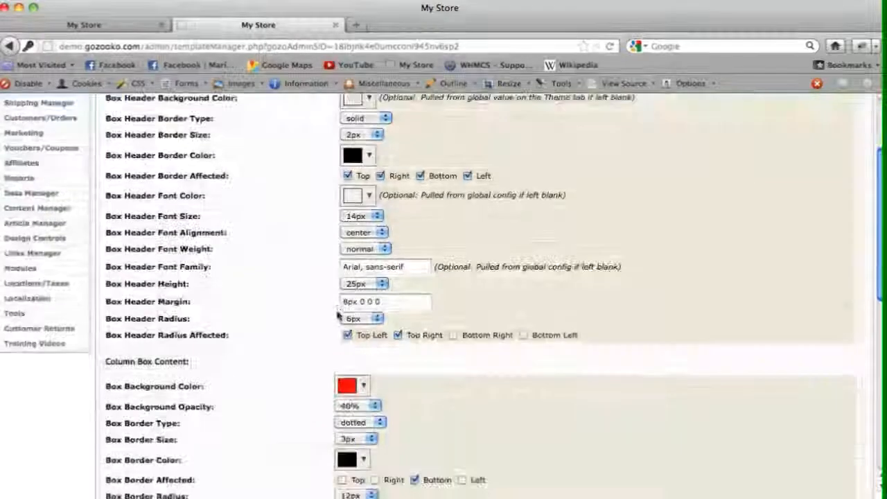
left_click(363, 412)
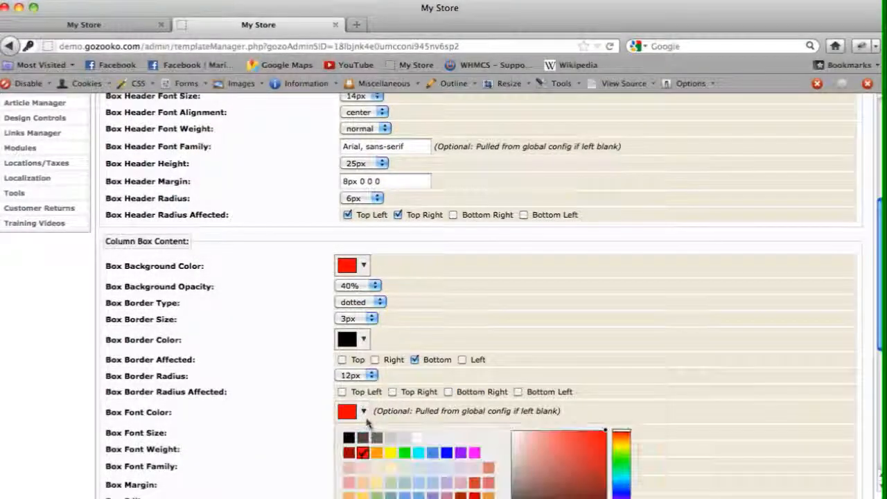
left_click(346, 433)
left_click(114, 25)
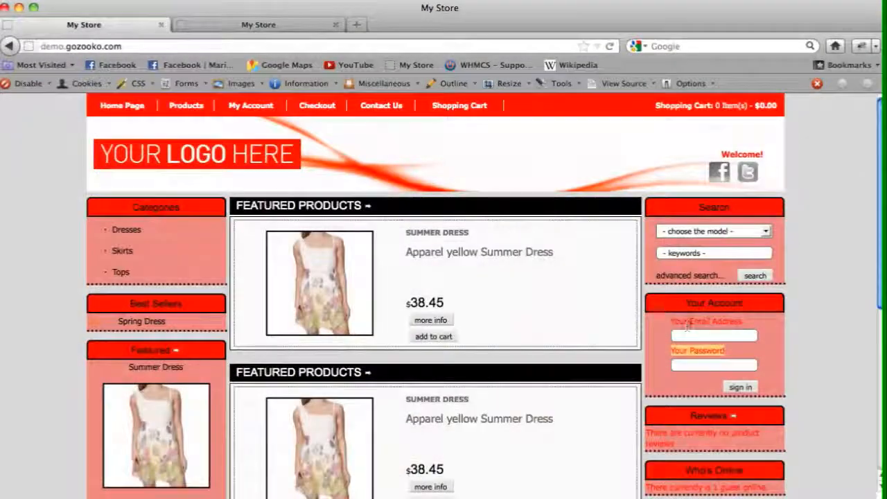
left_click(257, 25)
scroll(690, 361, "down", 5)
left_click(848, 475)
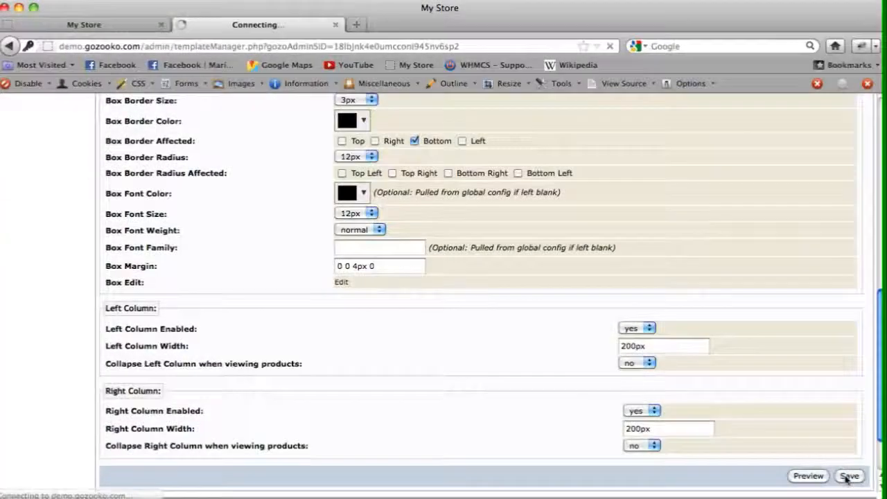
left_click(105, 28)
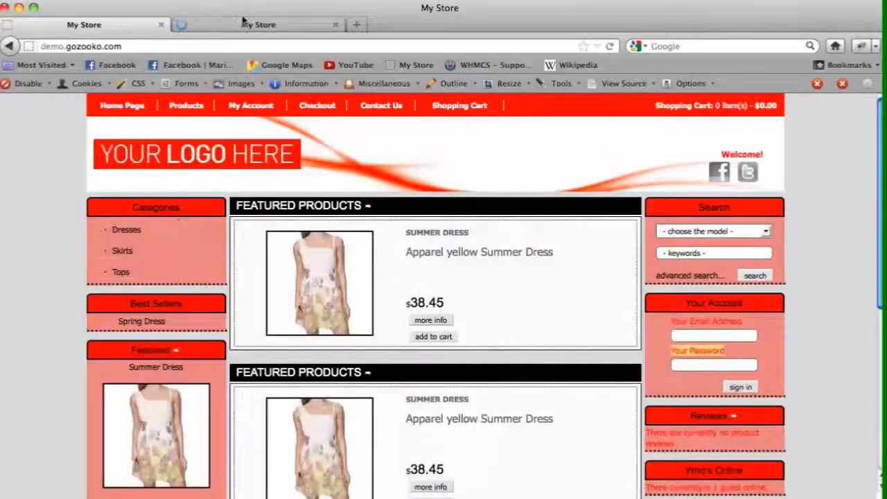
Set Right Column Enabled to no in the template manager's Column Area settings and save the change.
left_click(248, 24)
scroll(296, 249, "down", 9)
scroll(296, 249, "down", 5)
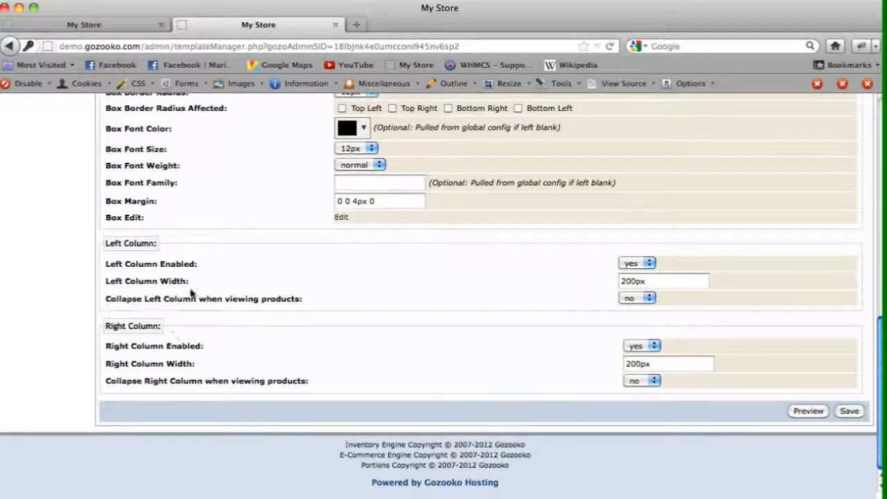
left_click(645, 264)
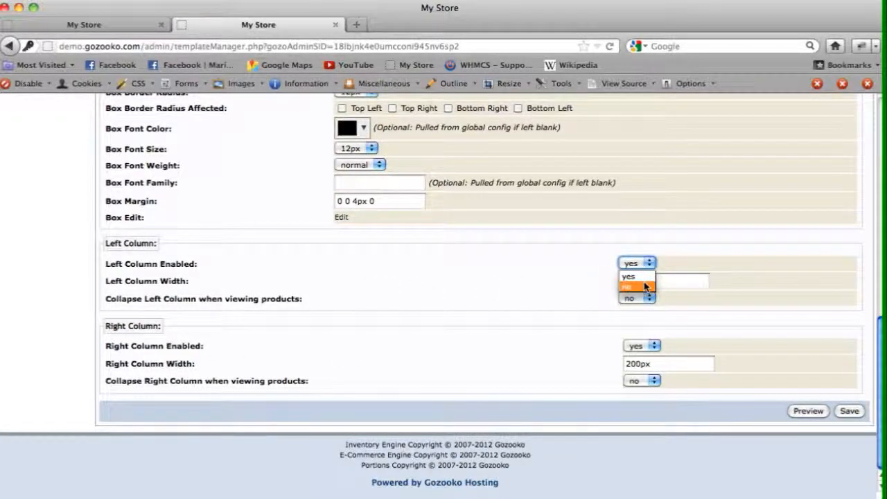
left_click(649, 266)
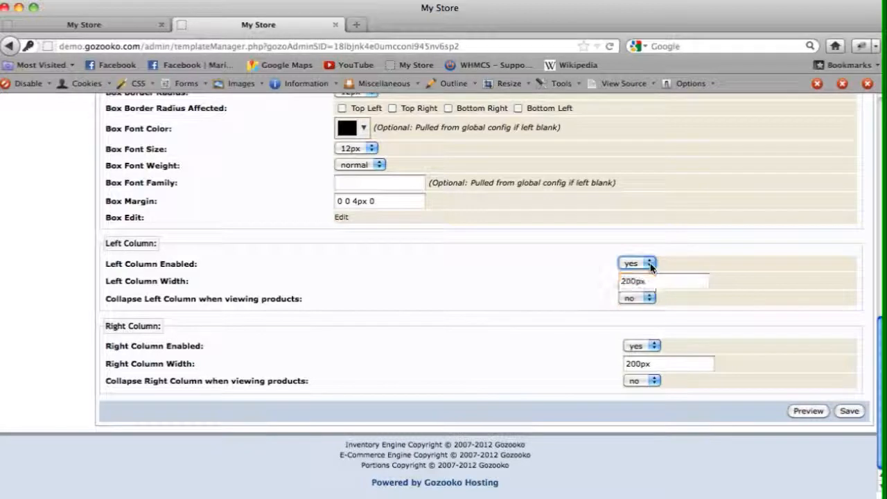
left_click(650, 347)
left_click(645, 366)
left_click(849, 414)
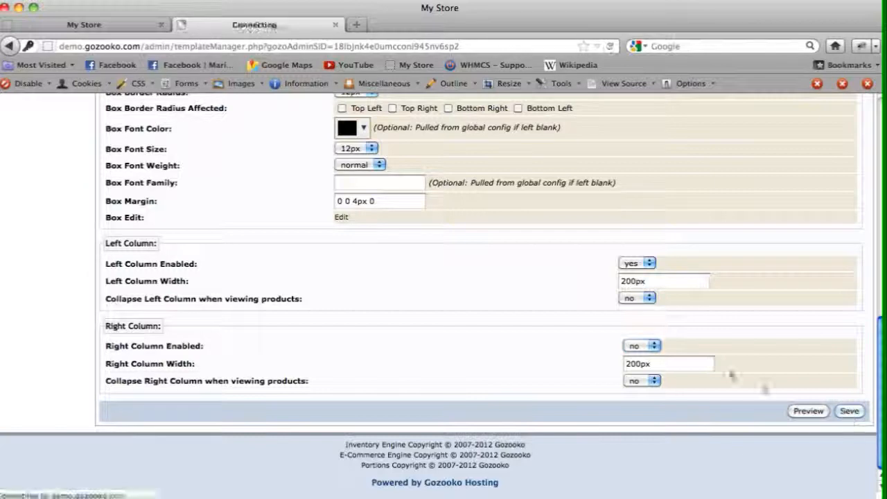
Reload the storefront and examine its column layout from the header down to the footer.
left_click(113, 28)
key("super+r")
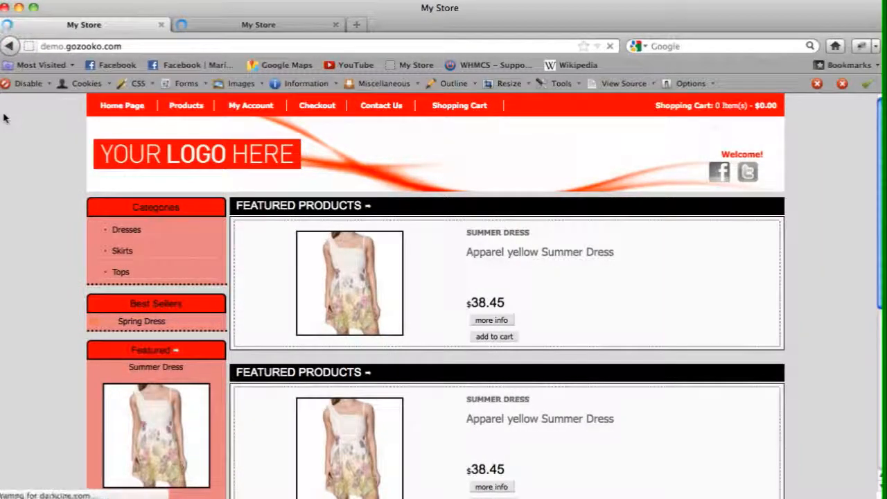
scroll(186, 278, "down", 6)
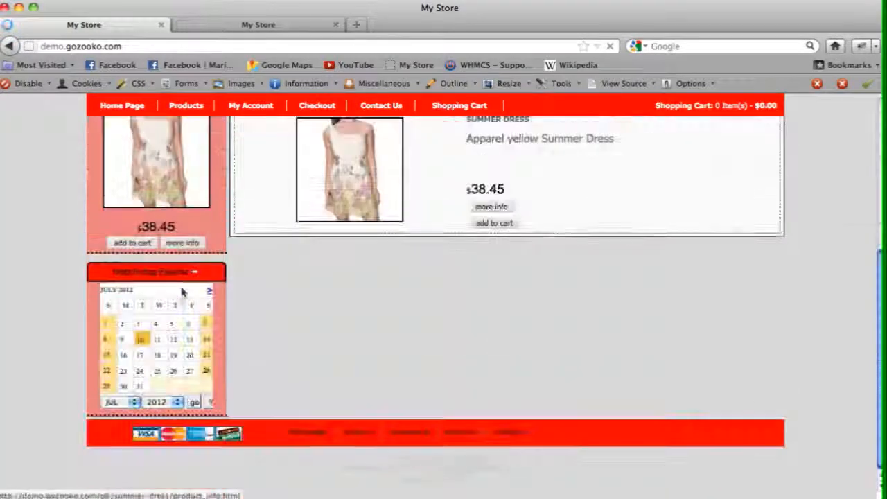
scroll(207, 228, "up", 6)
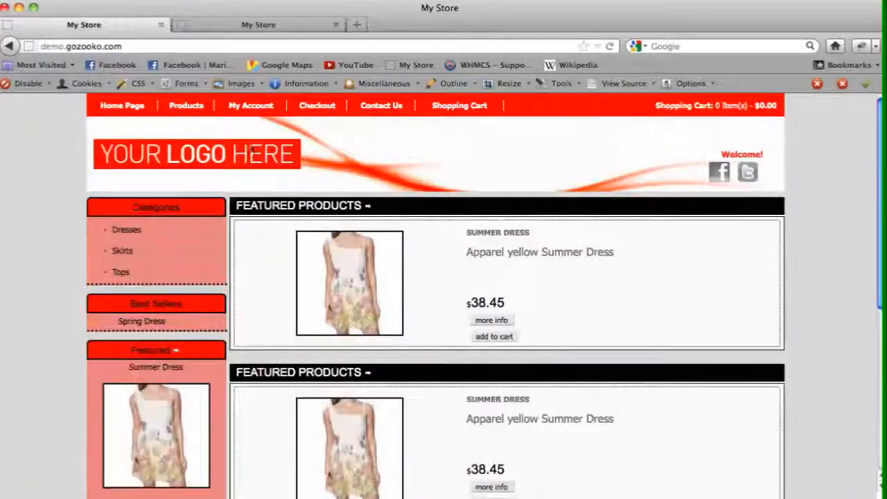
Set Right Column Enabled back to yes in the Column Area settings and return to the storefront.
left_click(243, 24)
scroll(477, 307, "down", 5)
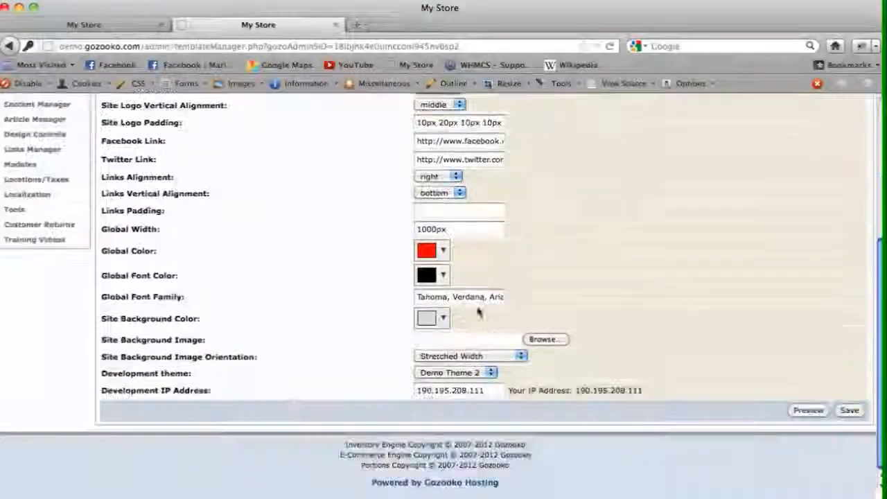
scroll(331, 214, "up", 5)
left_click(262, 176)
scroll(529, 359, "down", 10)
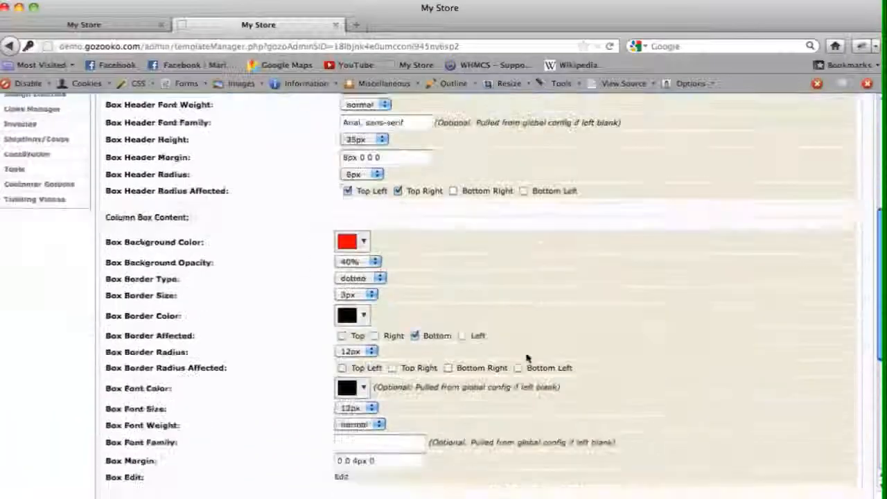
left_click(641, 411)
left_click(647, 427)
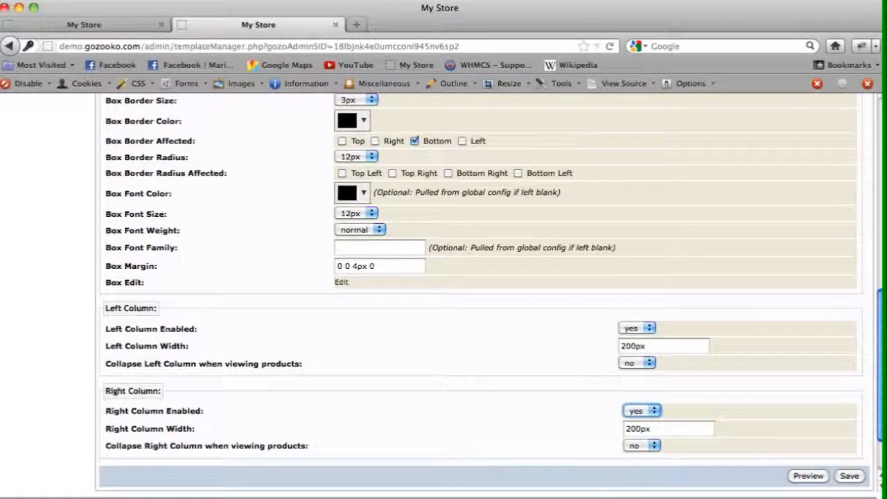
left_click(86, 24)
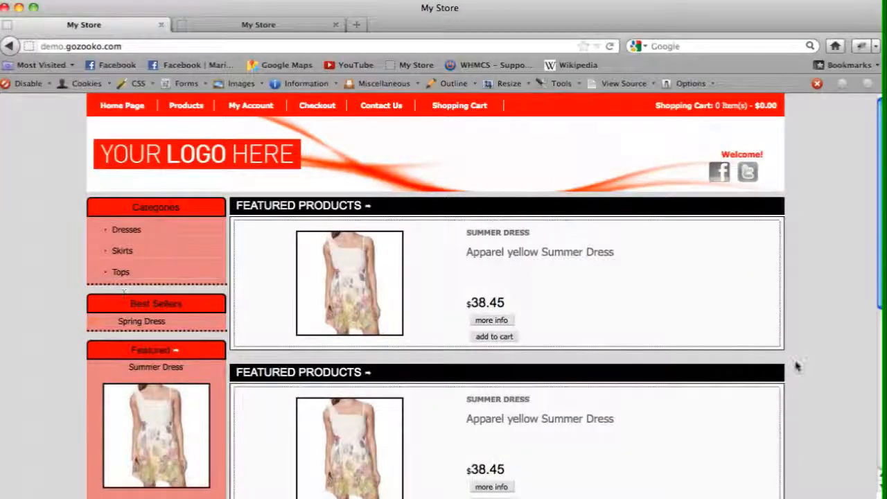